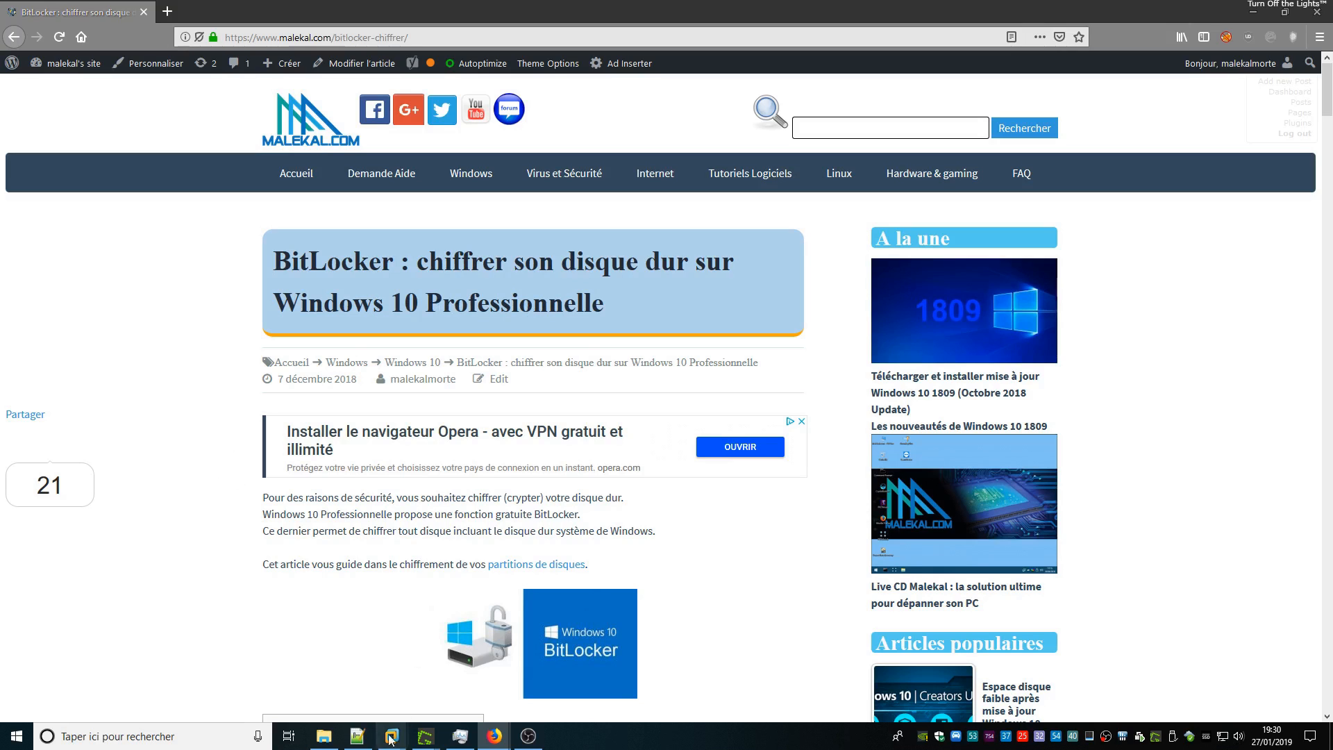
# Step: Switch to VMware Workstation and show the "Windows 10 x64 - temp" virtual machine in full screen
pyautogui.moveTo(392, 734)
pyautogui.click(586, 661)
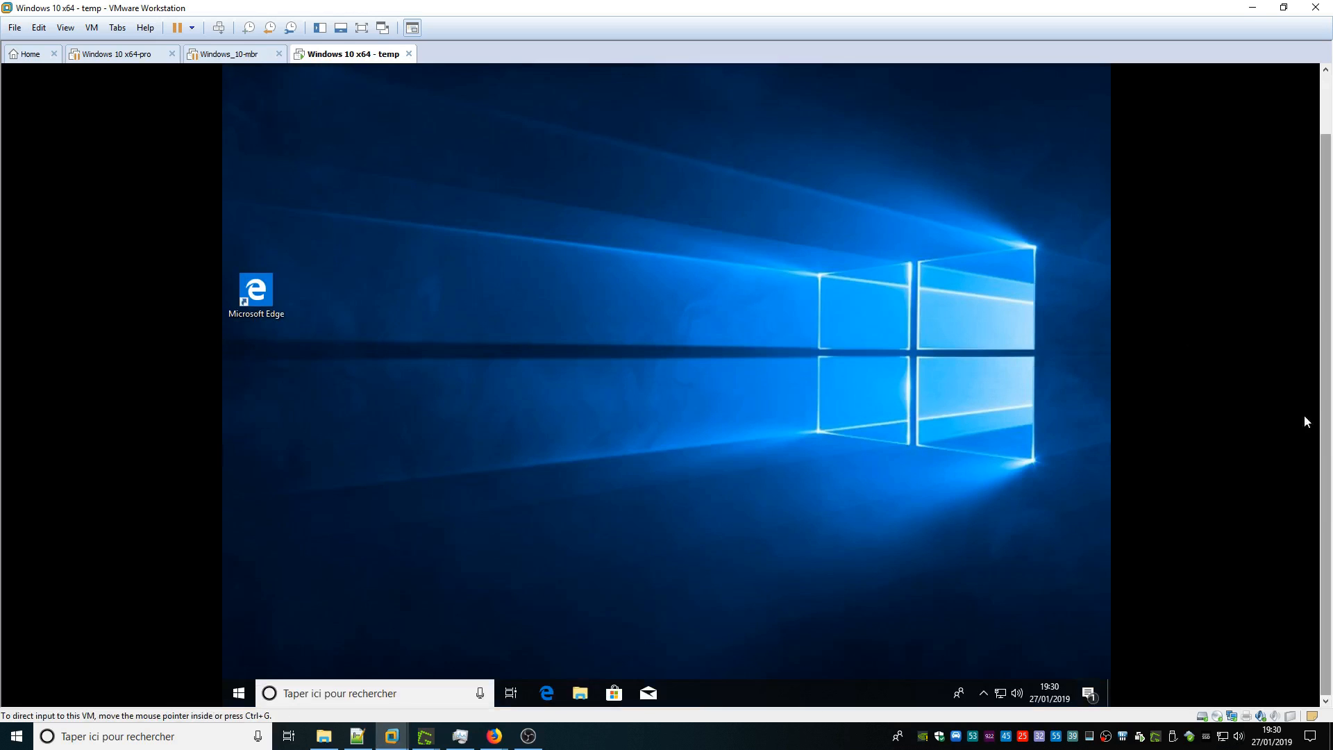
pyautogui.click(363, 28)
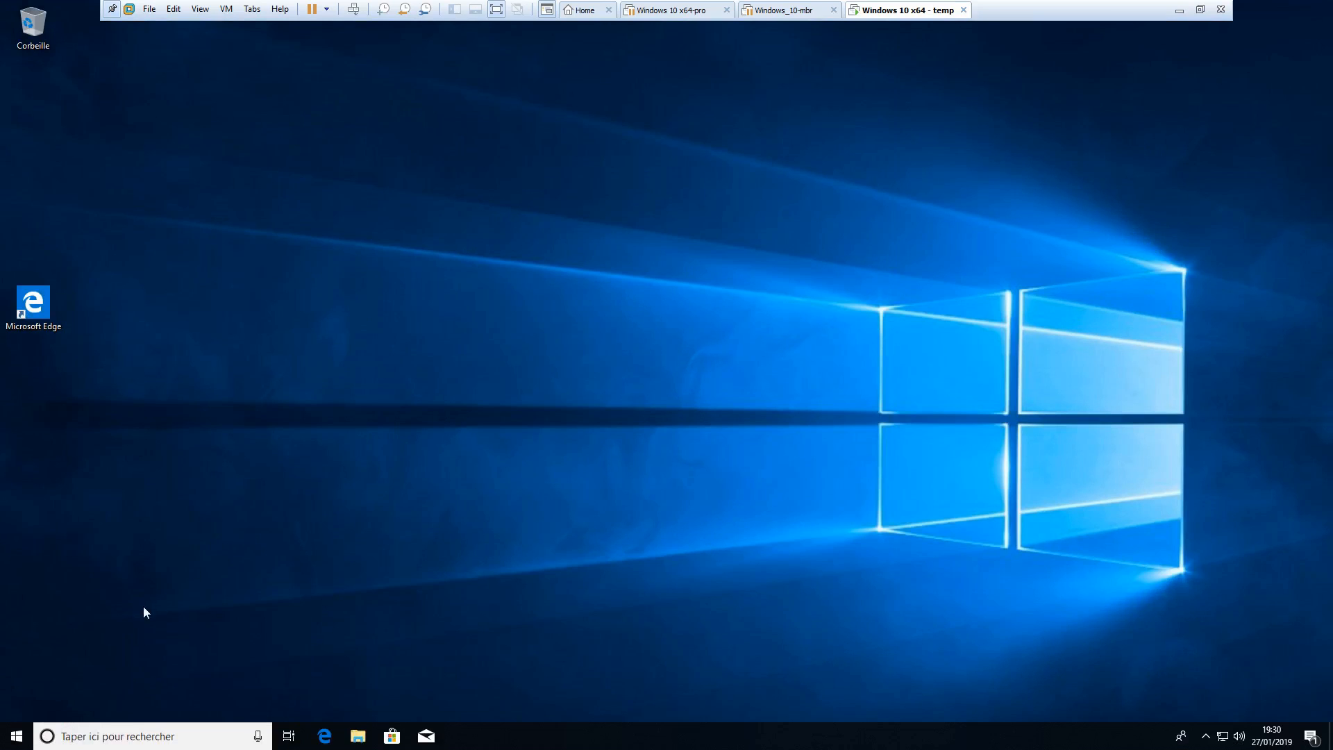
# Step: Check the Windows edition in the virtual machine's system information, and close the settings window
pyautogui.rightClick(14, 741)
pyautogui.click(158, 426)
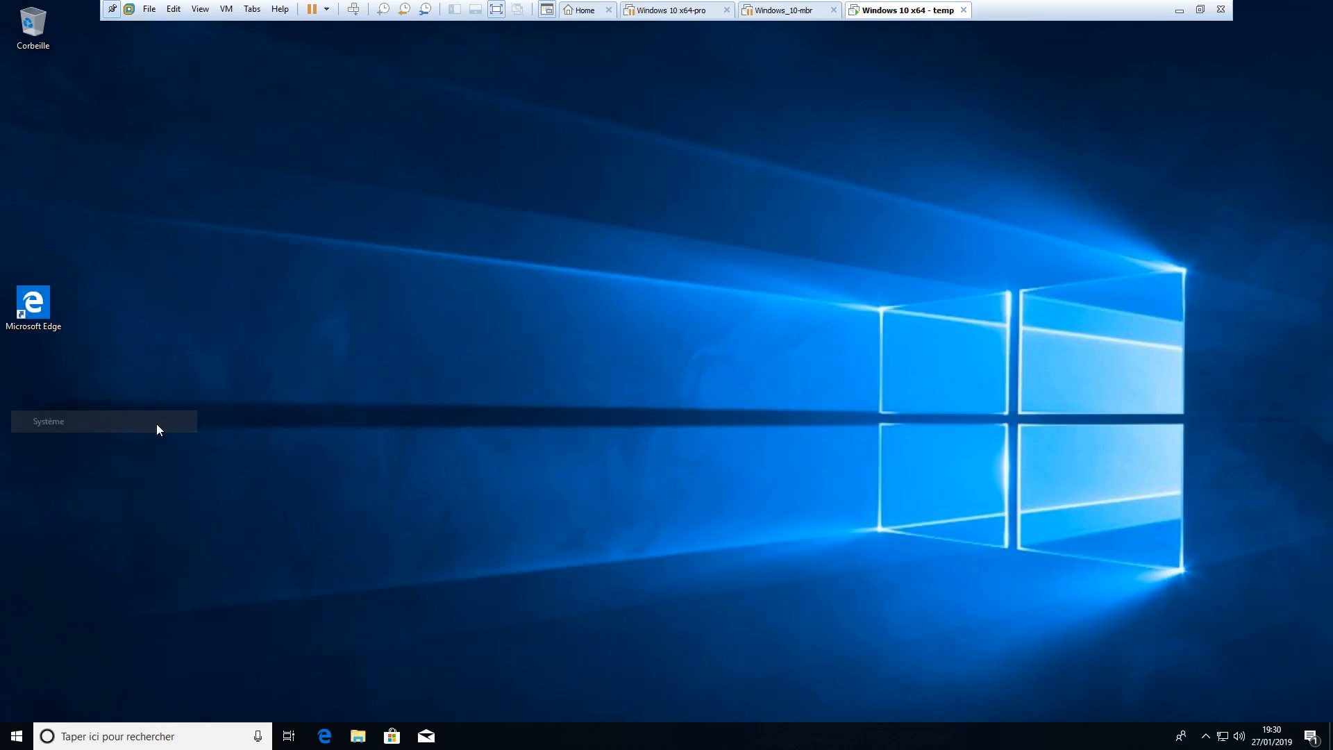
pyautogui.click(617, 82)
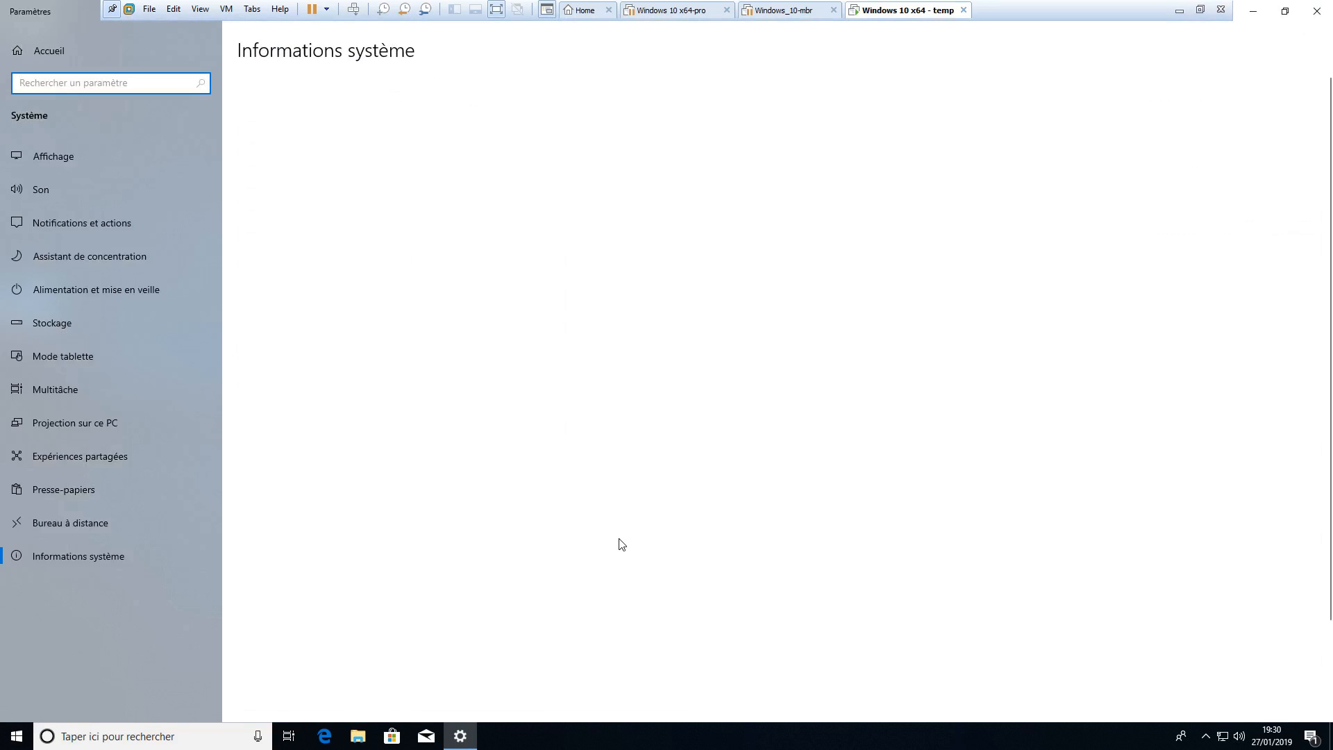
pyautogui.scroll(-3, 353, 525)
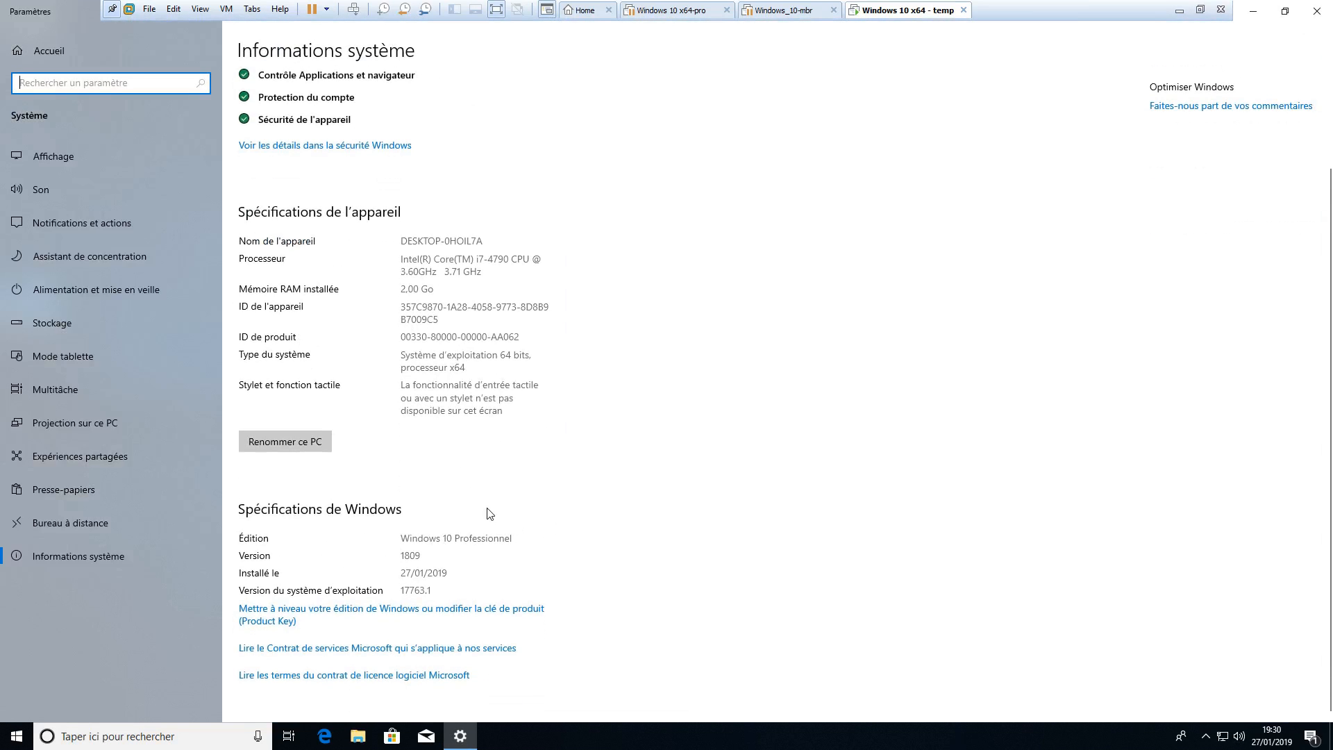
pyautogui.click(1317, 12)
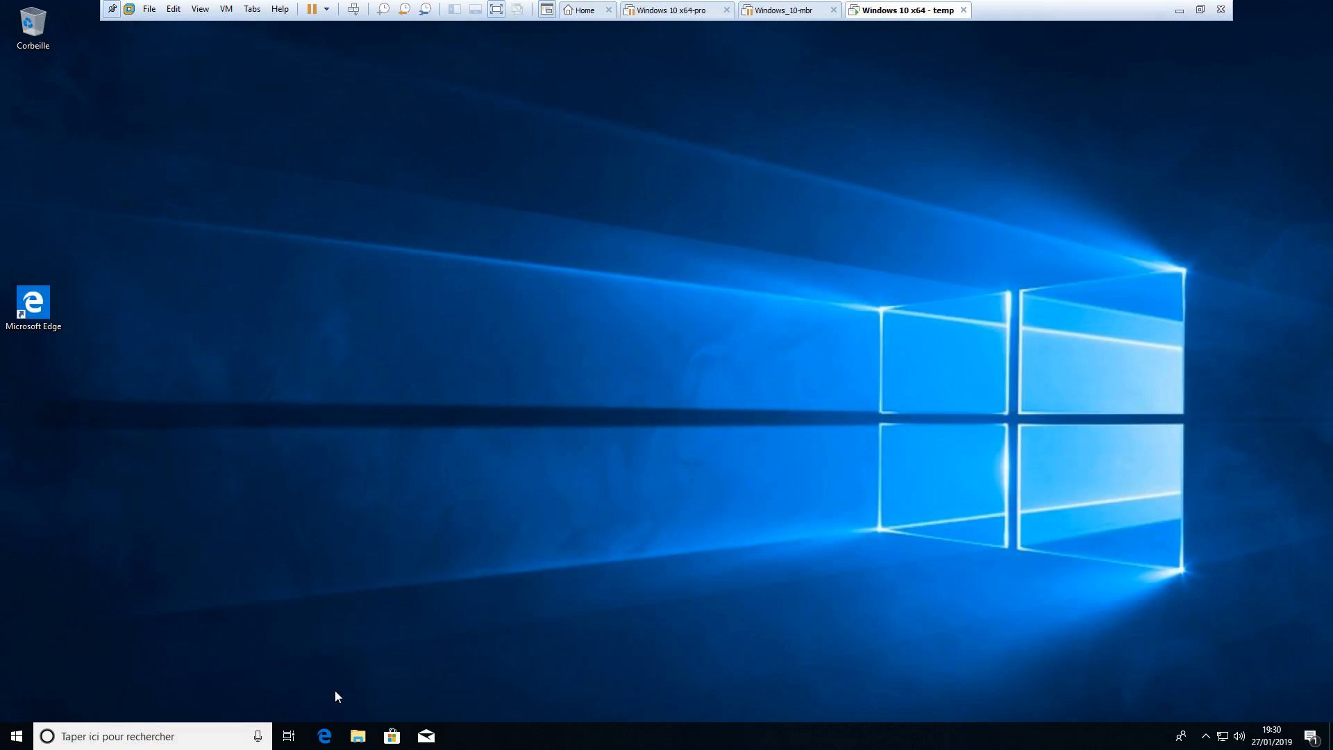
# Step: Search Windows for "bitlocker", open Gérer BitLocker, and reposition and enlarge its window
pyautogui.click(43, 738)
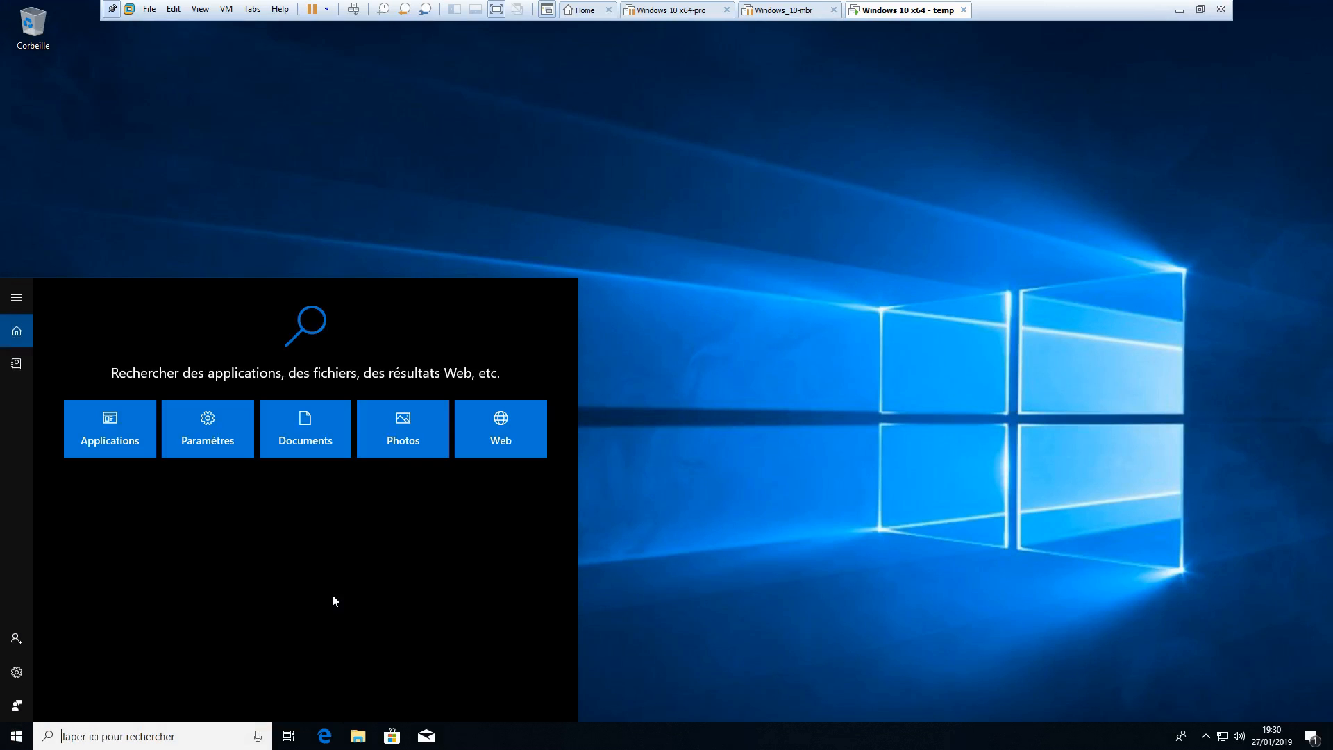
pyautogui.write('bitlocker')
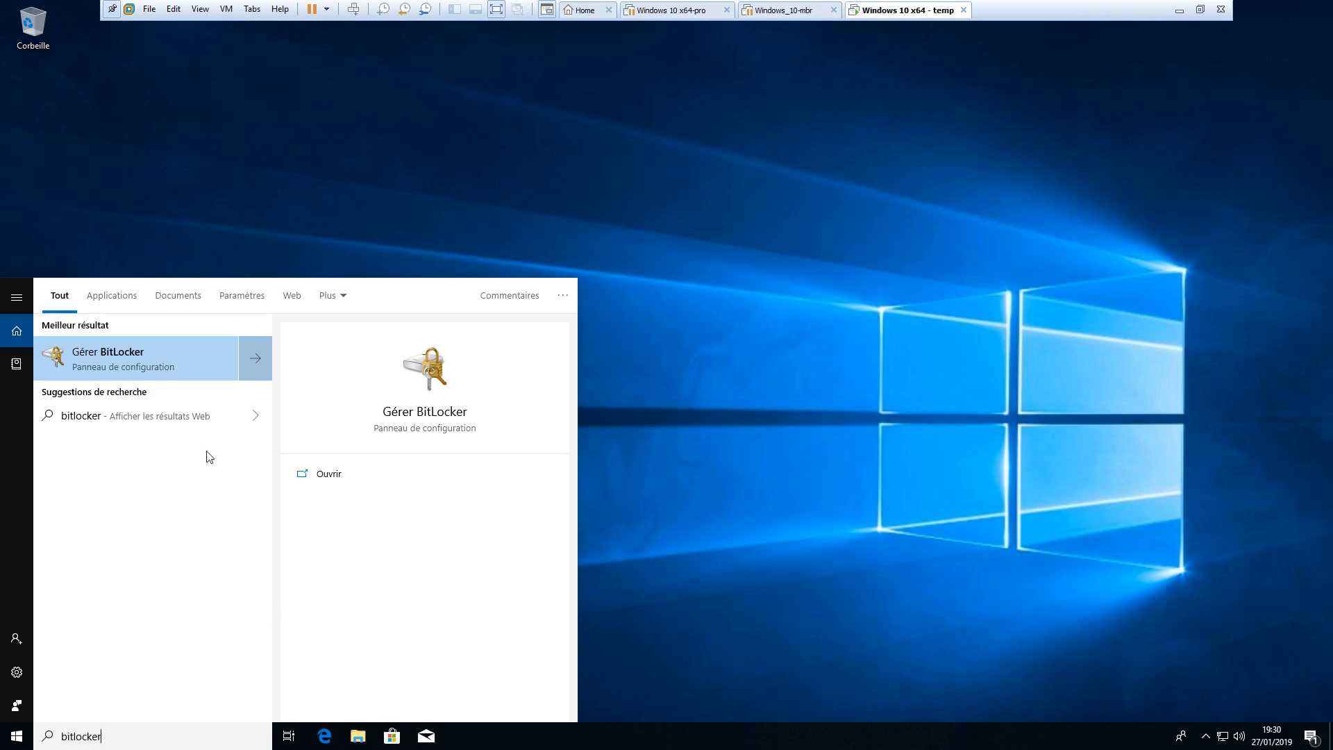
pyautogui.click(106, 361)
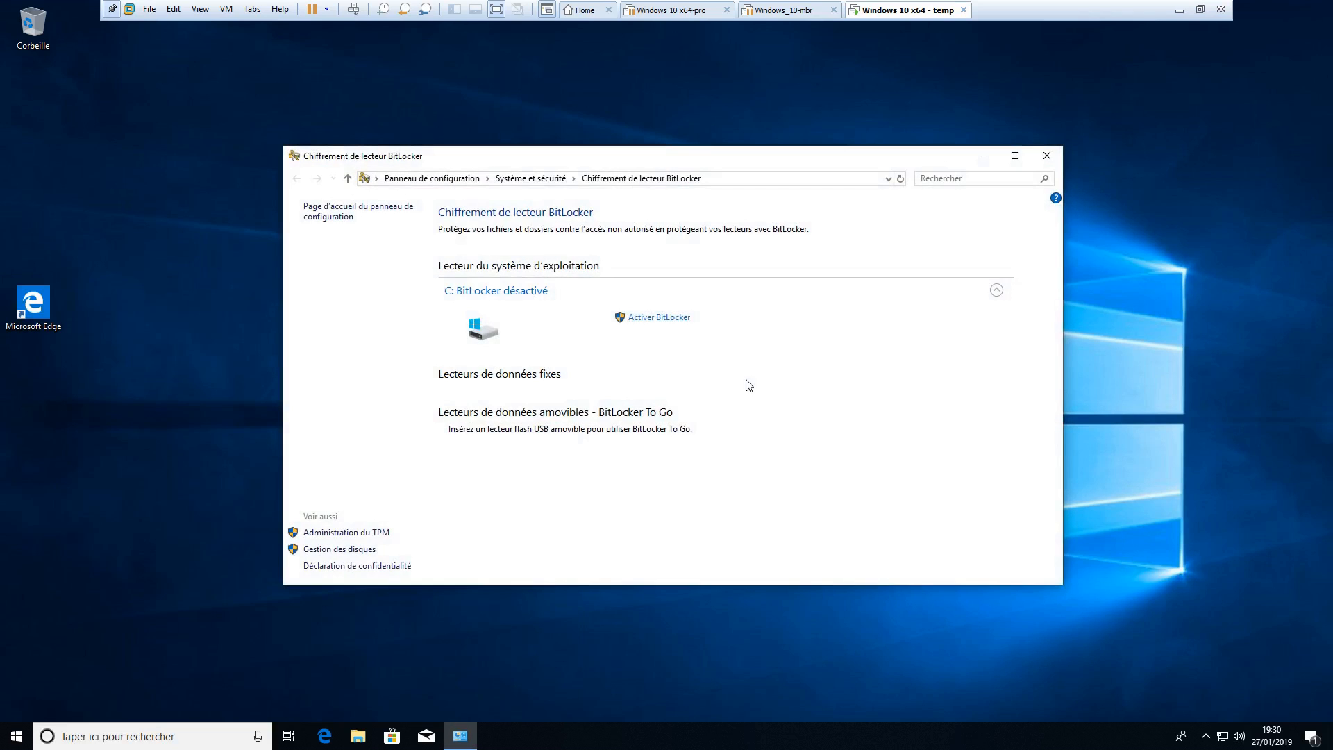
pyautogui.moveTo(643, 156); pyautogui.dragTo(499, 84)
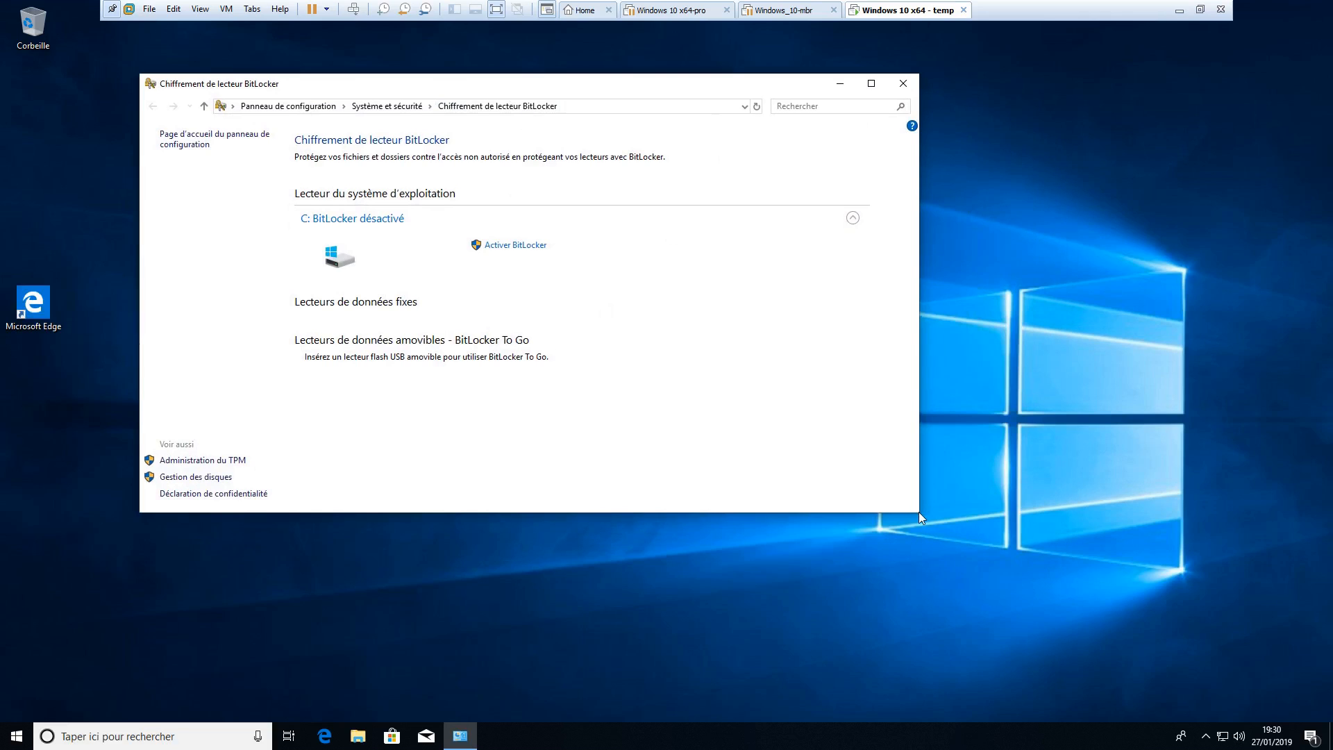
pyautogui.moveTo(918, 511); pyautogui.dragTo(1146, 645)
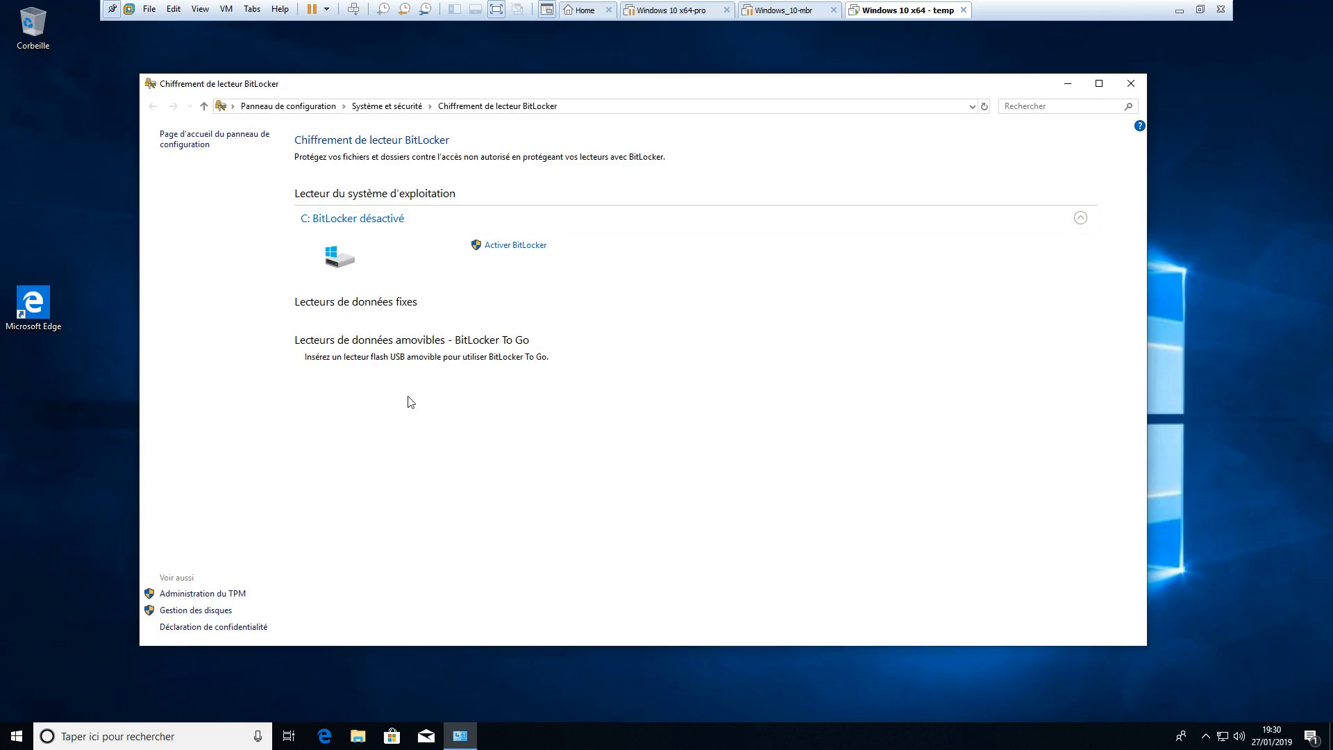
# Step: Try to activate BitLocker on the C: drive, and cancel the encryption wizard after reading its message
pyautogui.click(525, 246)
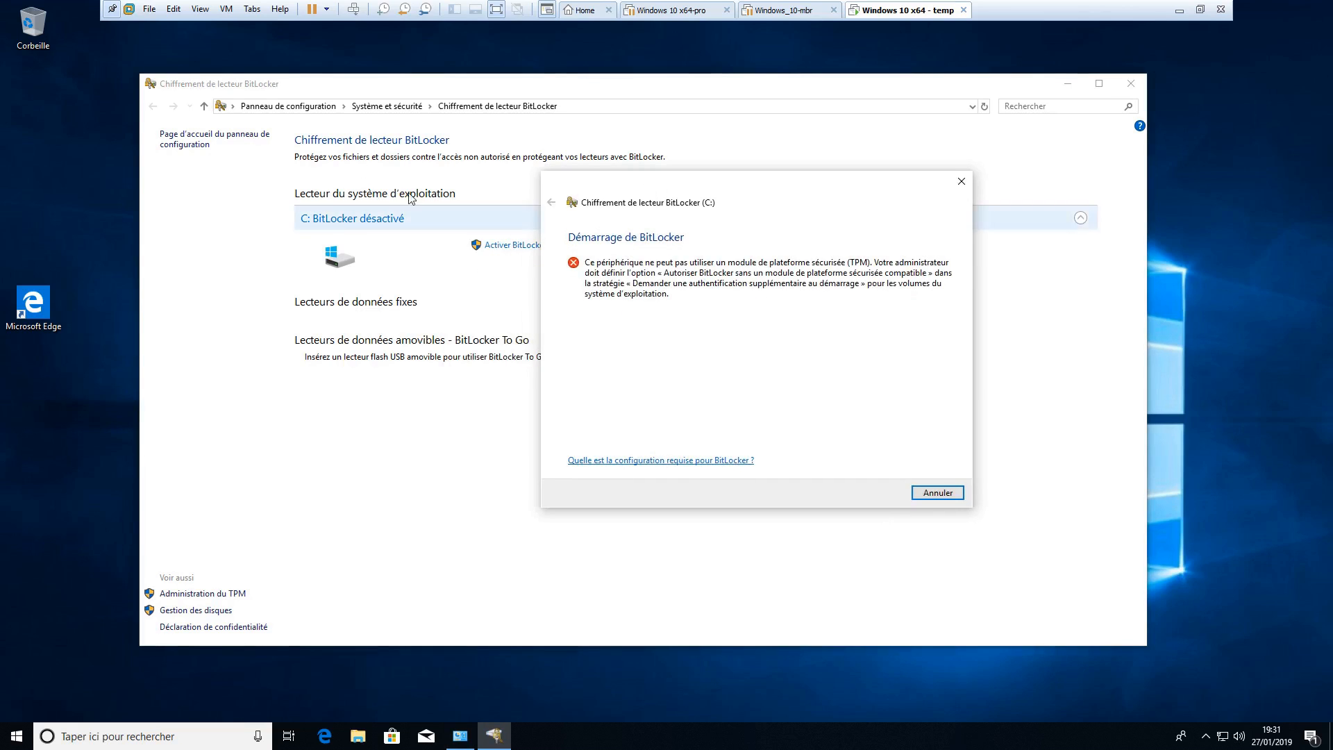
pyautogui.moveTo(693, 188); pyautogui.dragTo(477, 185)
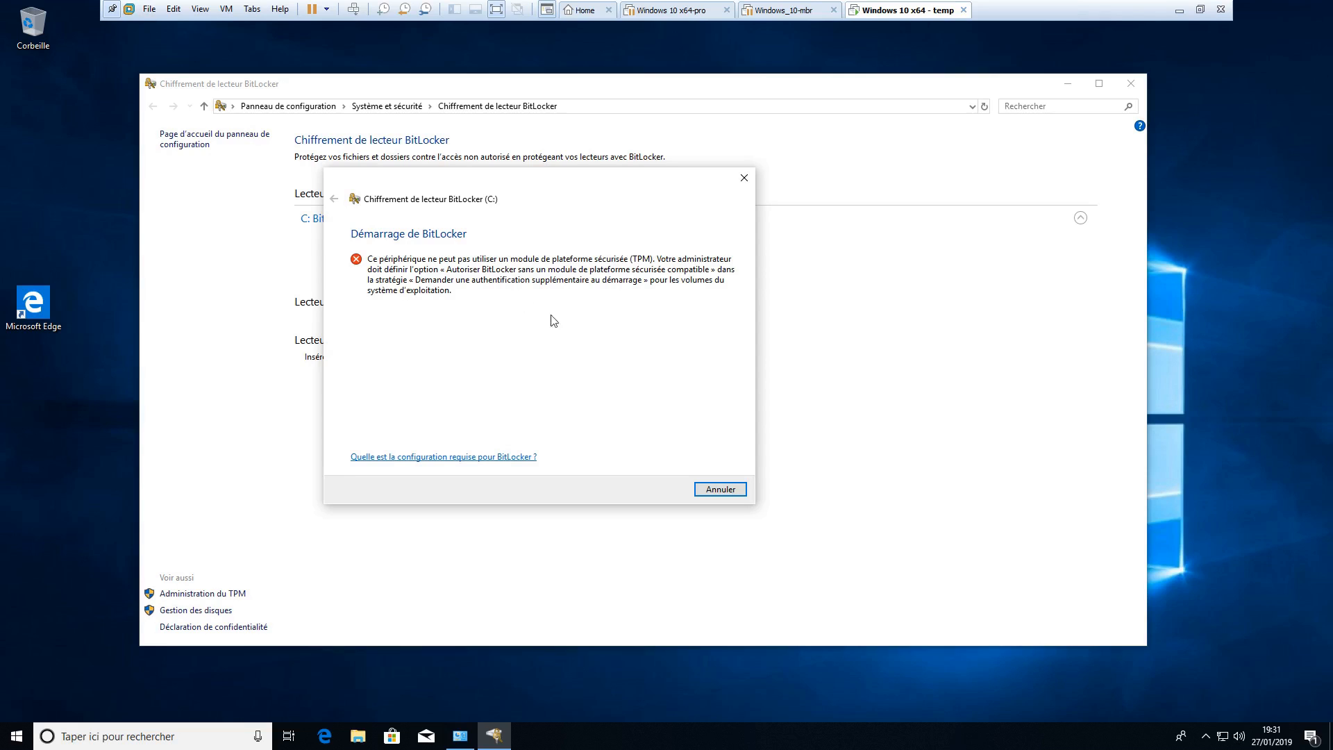
pyautogui.click(729, 494)
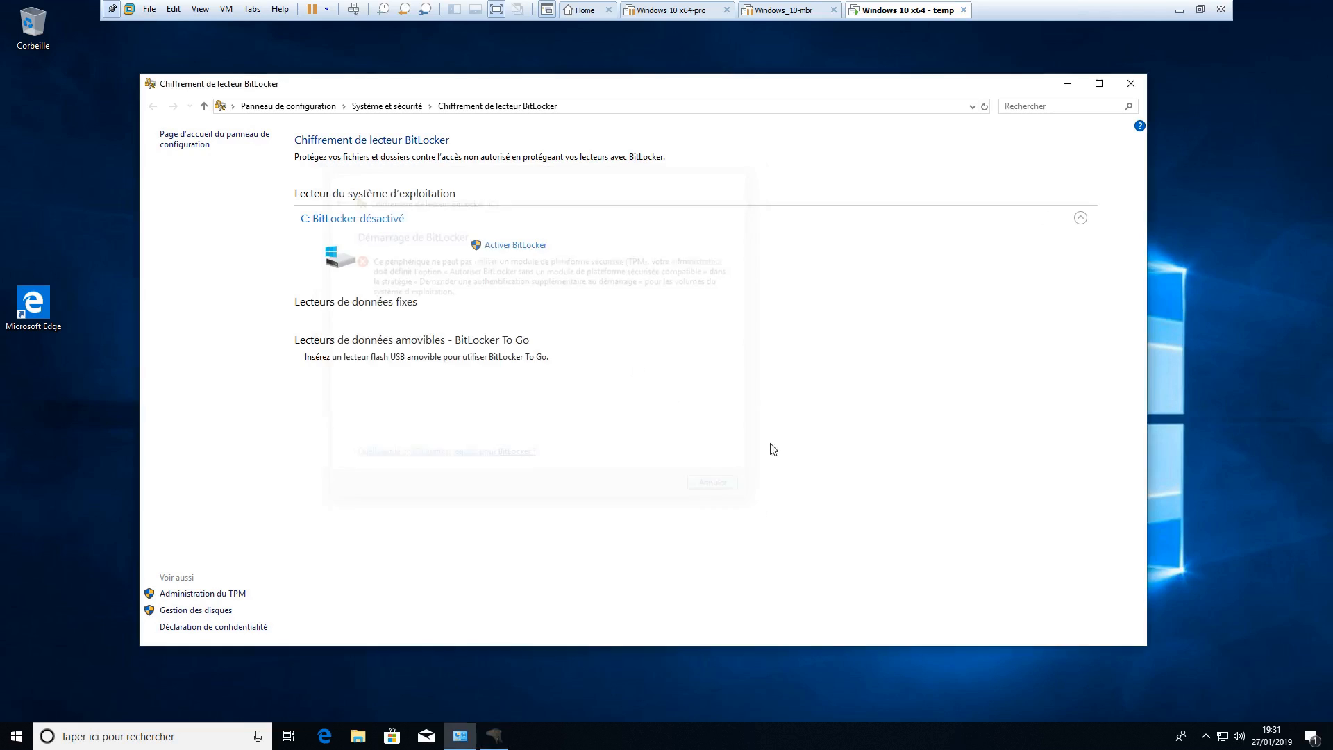
pyautogui.hotkey('alt', 'F4')
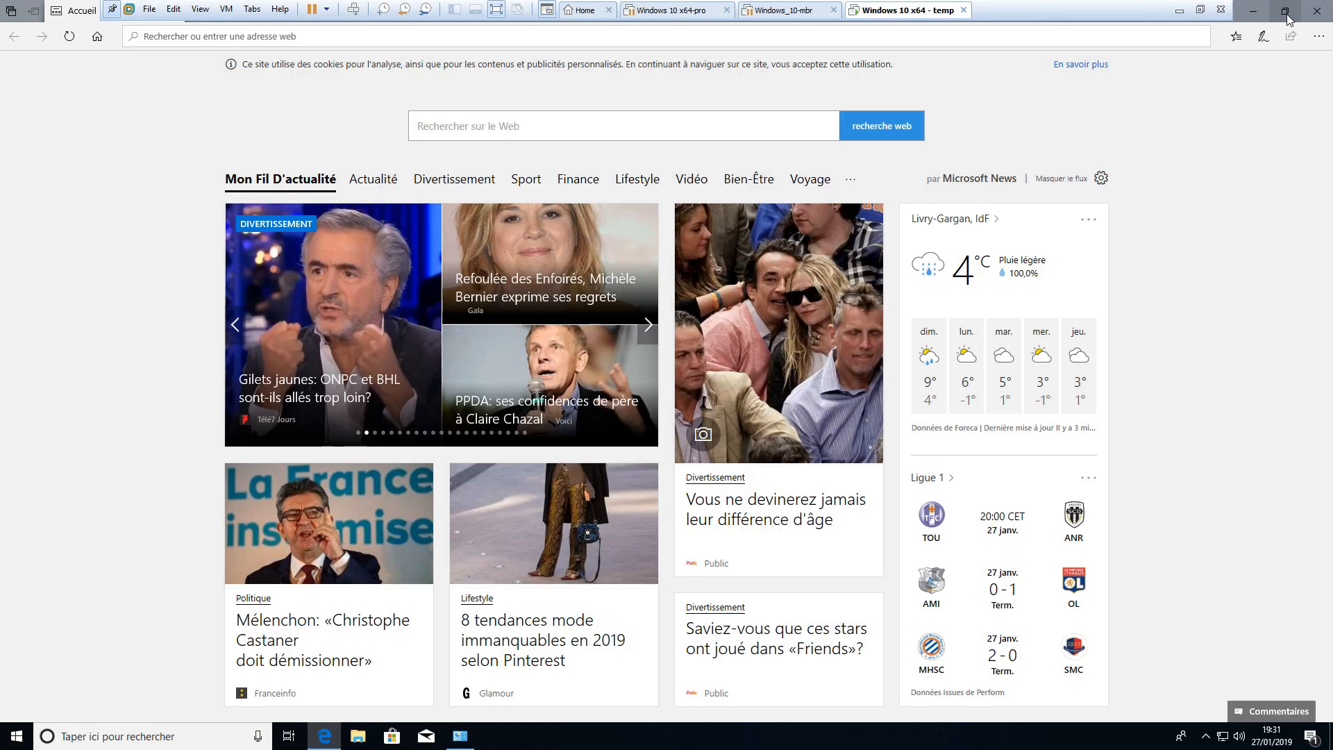
pyautogui.click(1286, 14)
pyautogui.write('www.malekal')
pyautogui.press('Return')
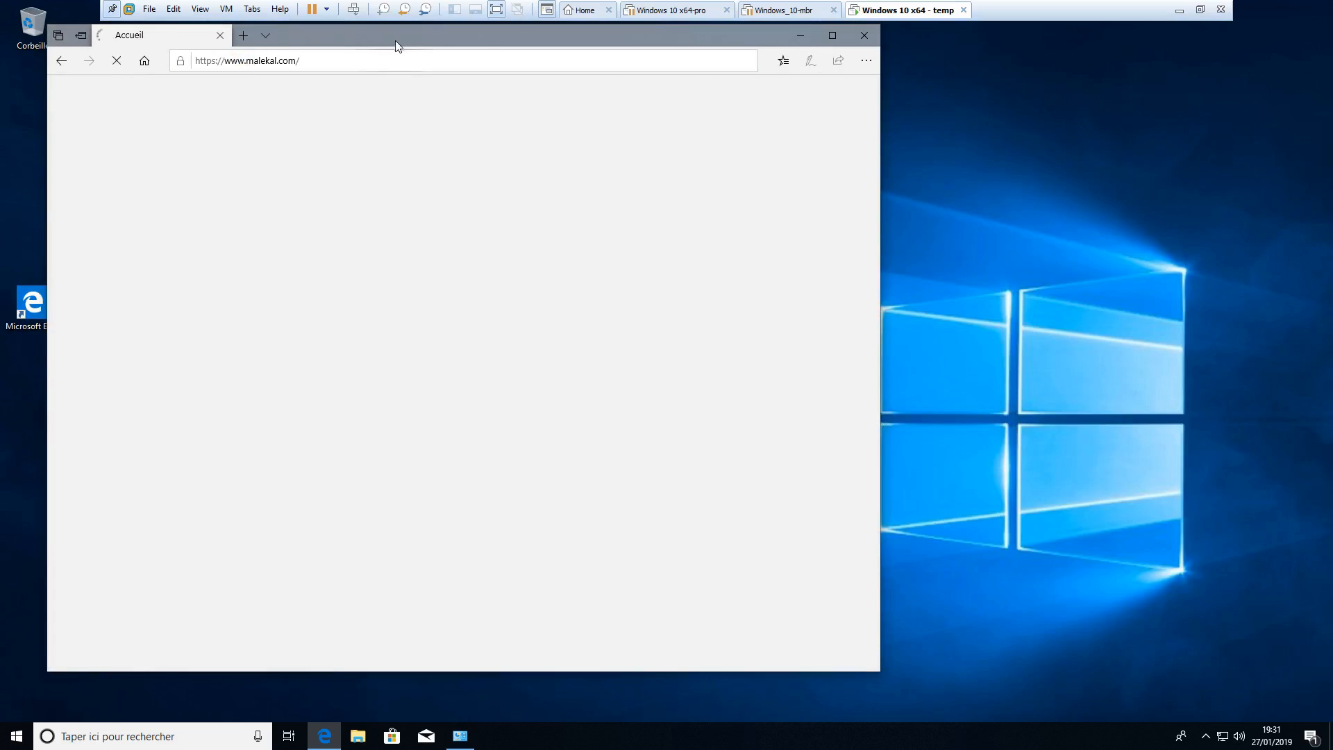
pyautogui.moveTo(601, 43); pyautogui.dragTo(652, 19)
# Step: Open the article on encrypting a hard disk with BitLocker through the link in the BitLocker recovery key article
pyautogui.scroll(-5, 513, 519)
pyautogui.scroll(-5, 513, 519)
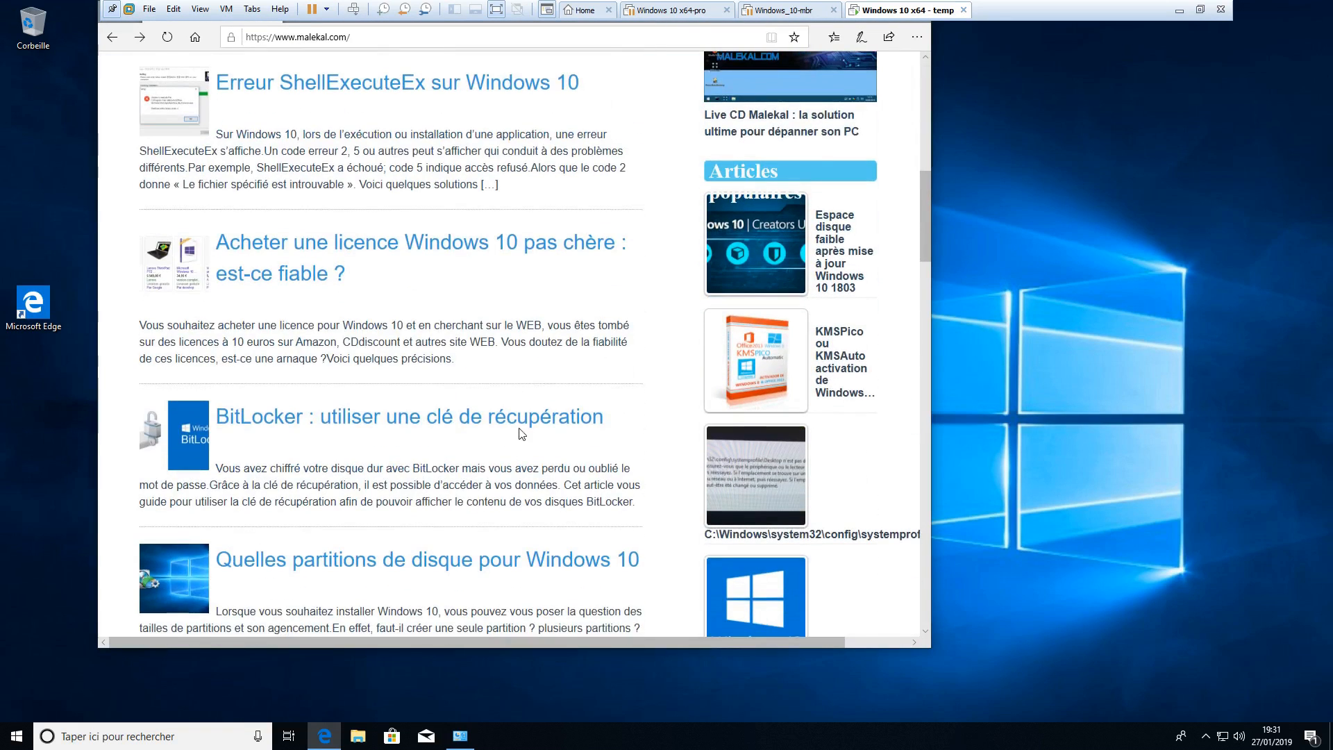
pyautogui.click(518, 424)
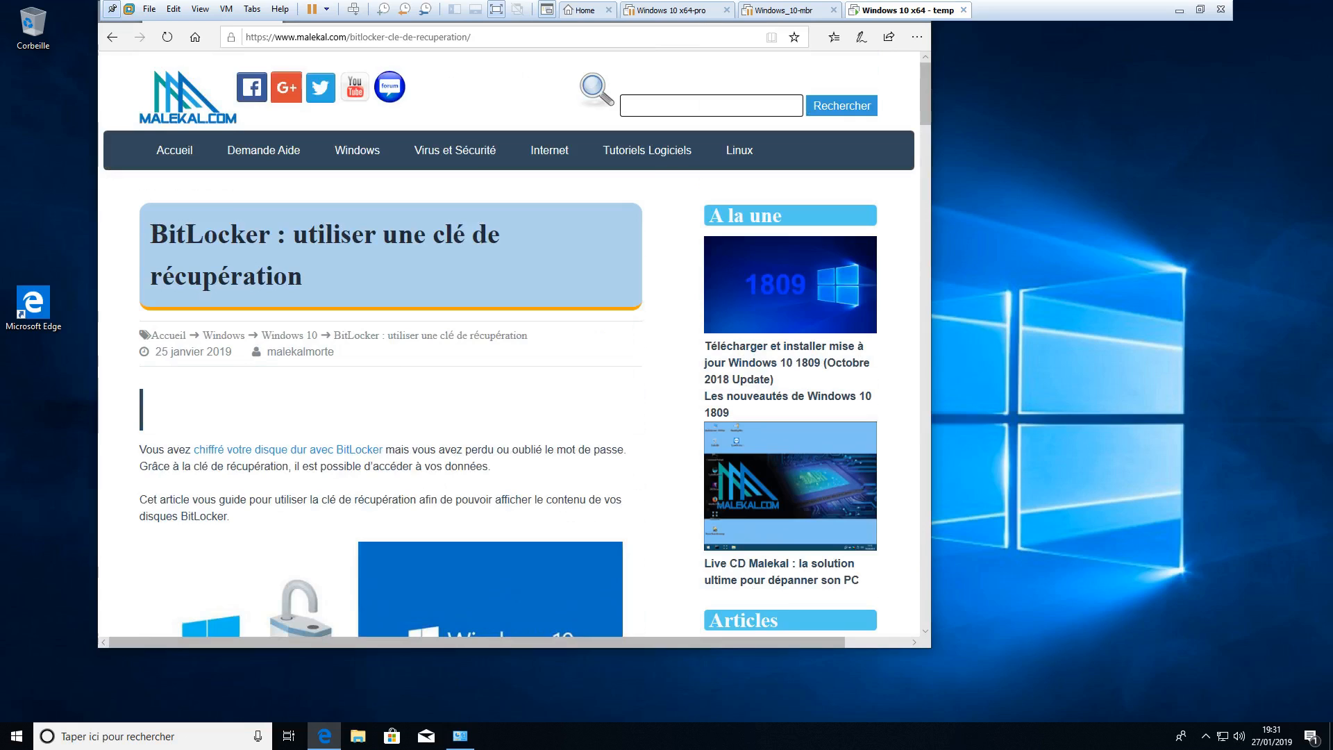
pyautogui.click(292, 450)
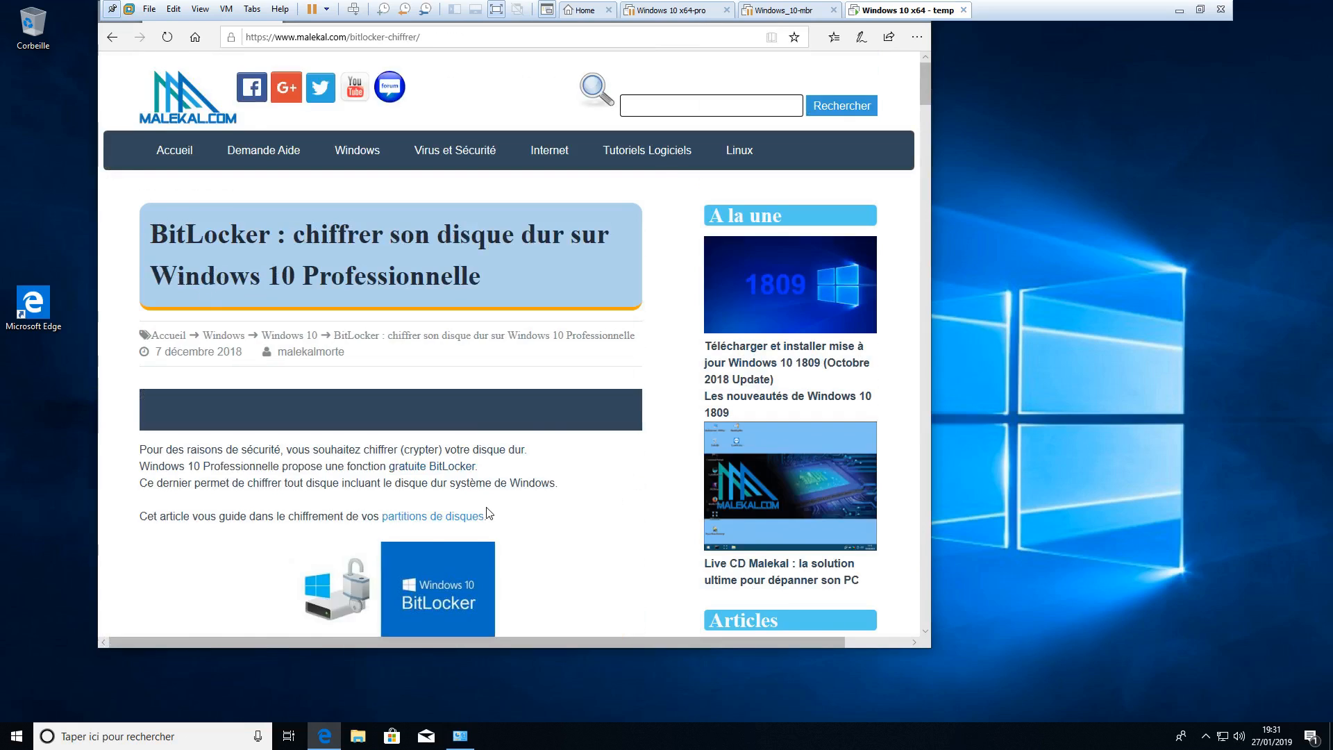
# Step: Examine the article's instructions for allowing BitLocker without a compatible TPM through the local group policy editor
pyautogui.scroll(-15, 489, 513)
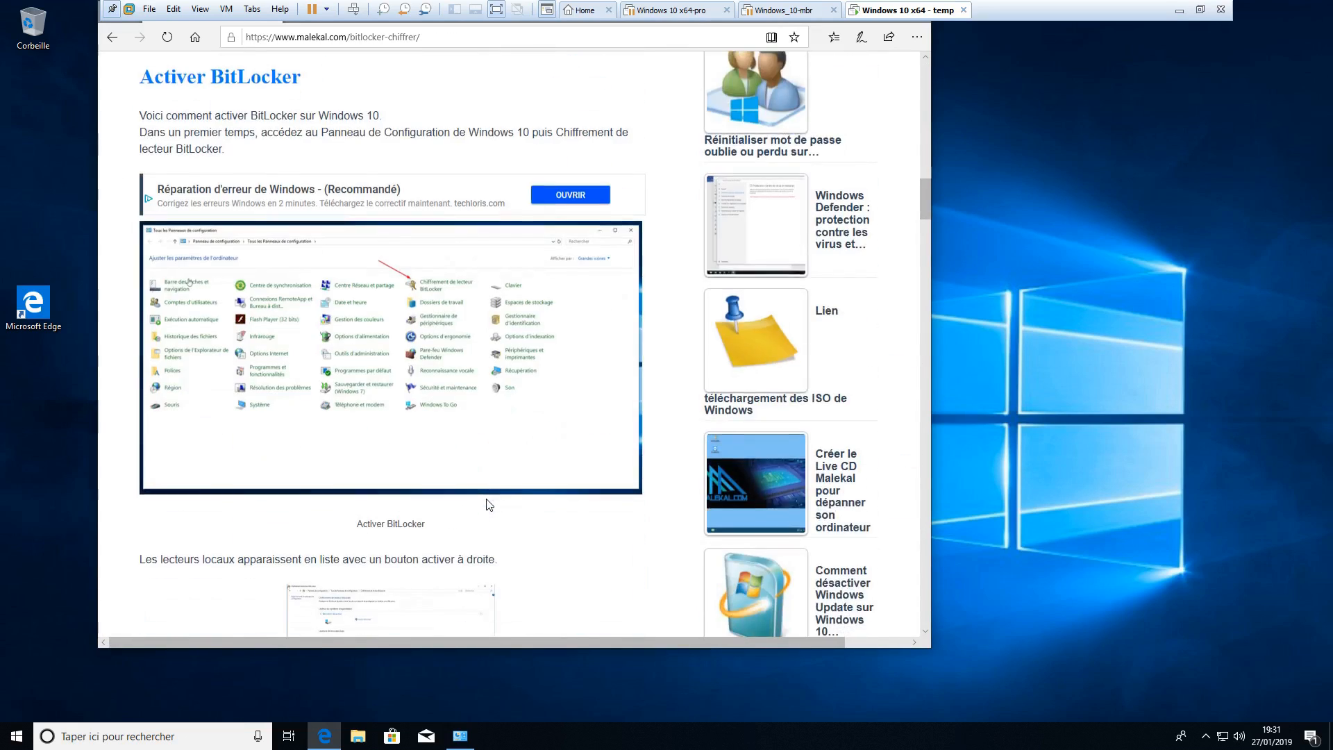
pyautogui.scroll(-10, 488, 505)
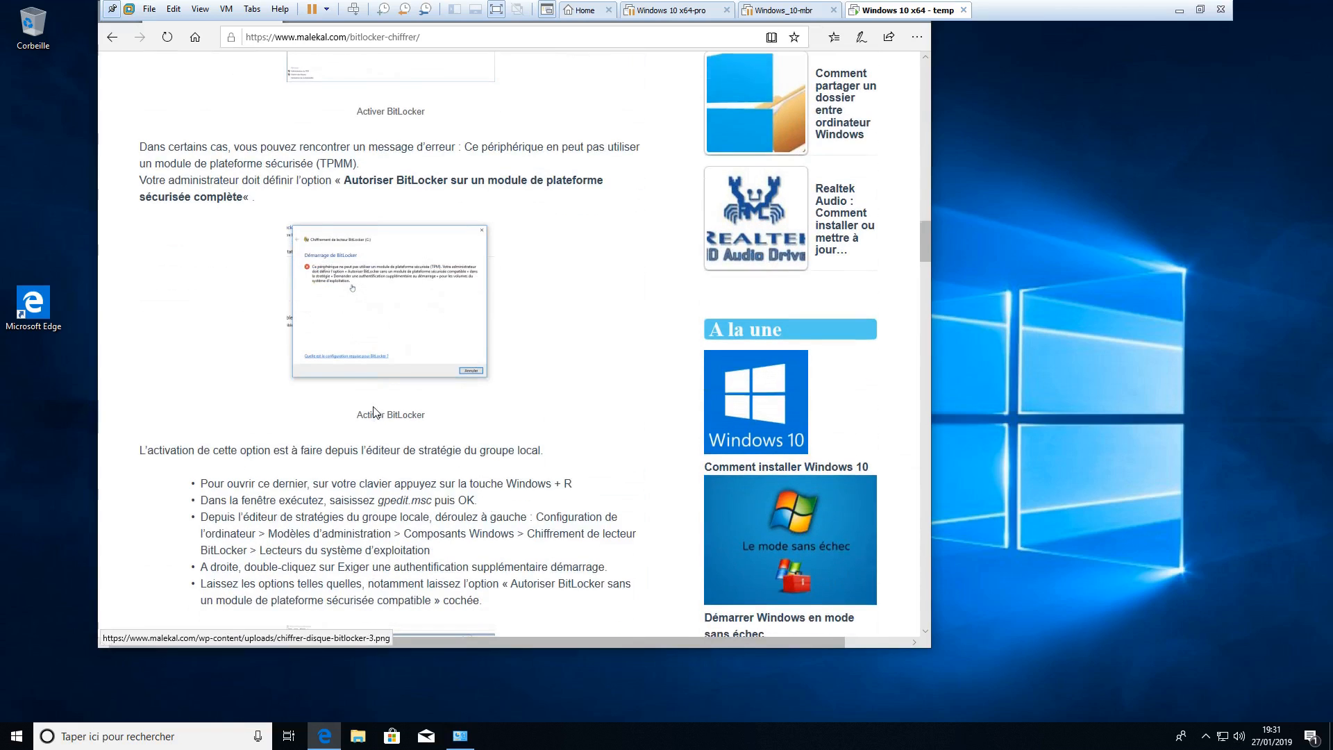
pyautogui.scroll(-1, 374, 412)
pyautogui.moveTo(199, 393); pyautogui.dragTo(536, 518)
pyautogui.click(463, 445)
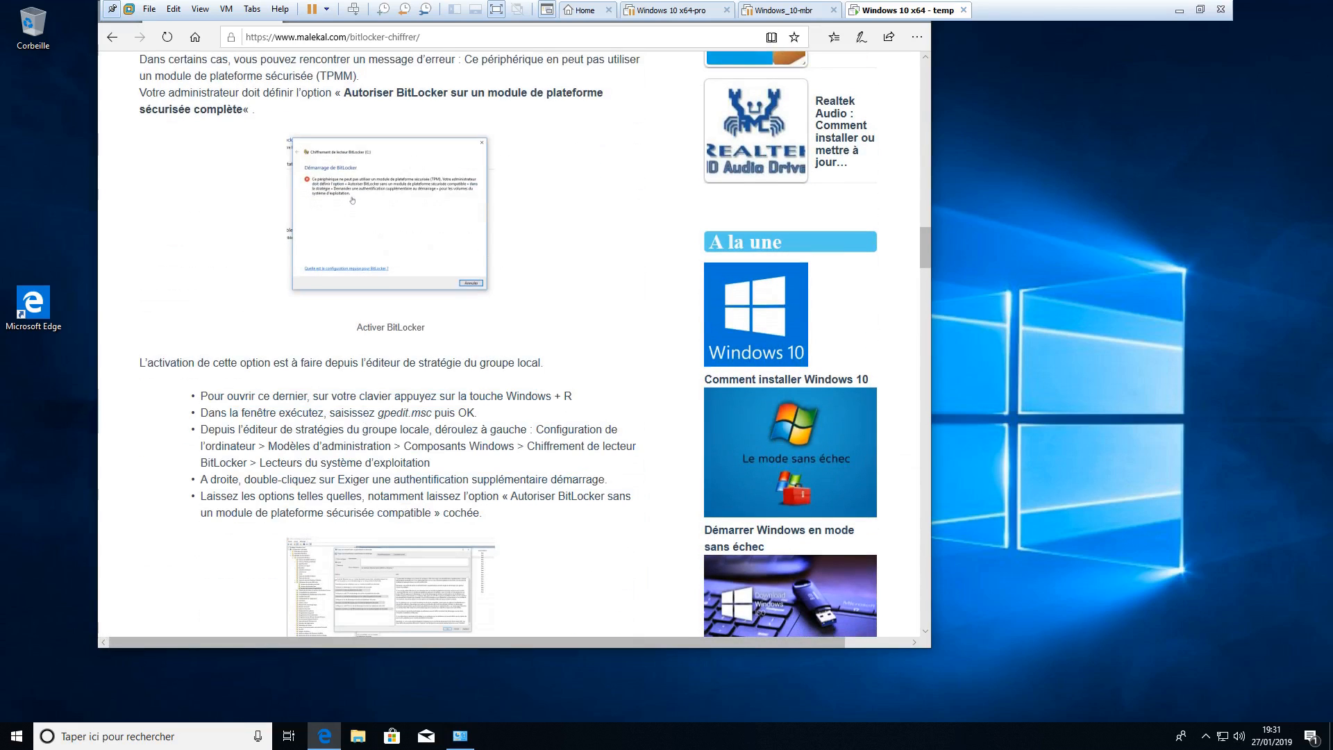
pyautogui.doubleClick(399, 414)
pyautogui.click(453, 439)
pyautogui.scroll(-1, 453, 439)
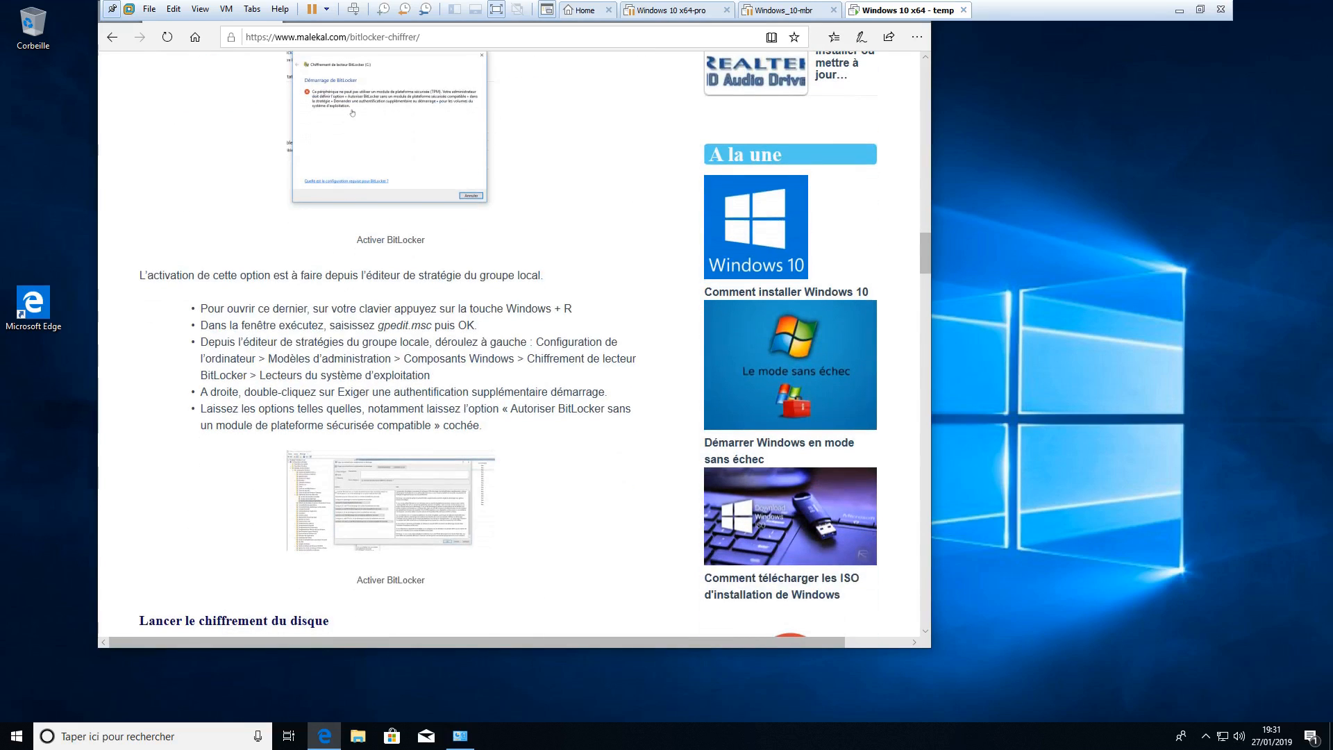
# Step: Run gpedit.msc, widen the policy editor's tree pane, and place its window below the article's instructions
pyautogui.rightClick(12, 740)
pyautogui.click(69, 668)
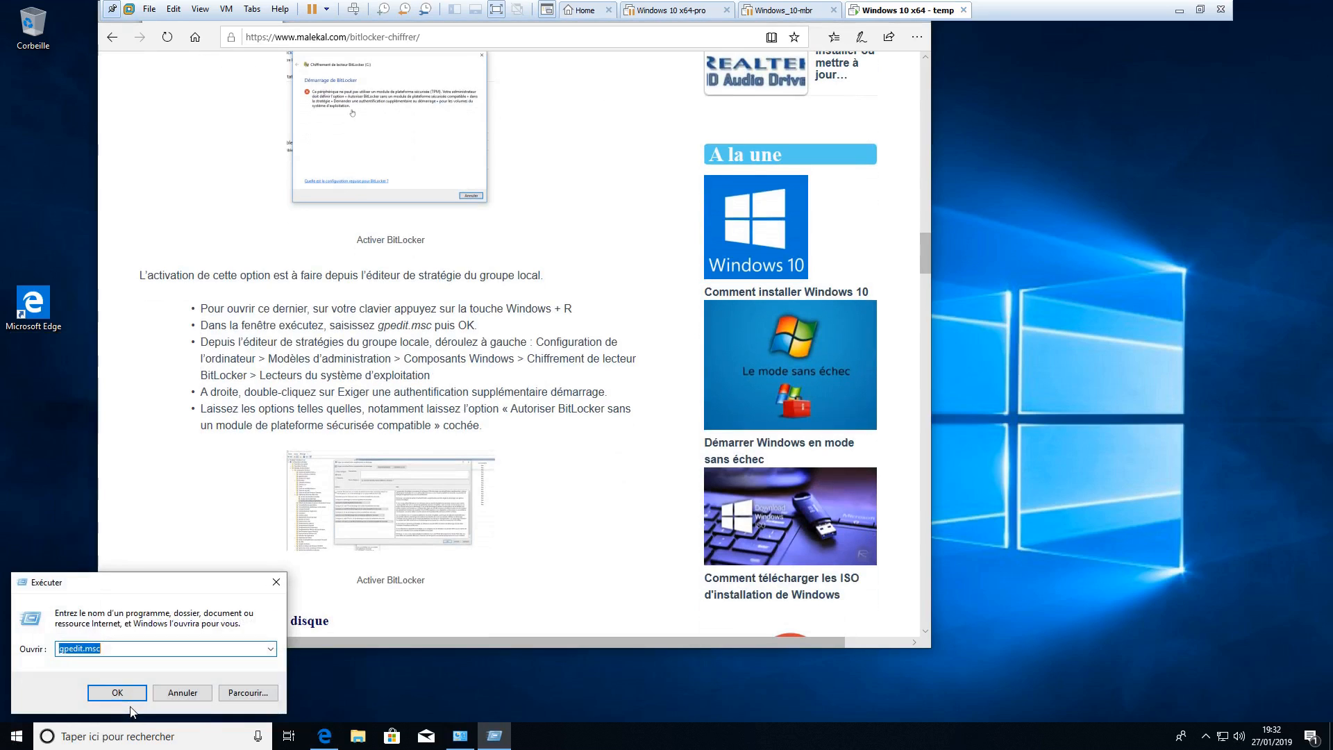
pyautogui.click(119, 694)
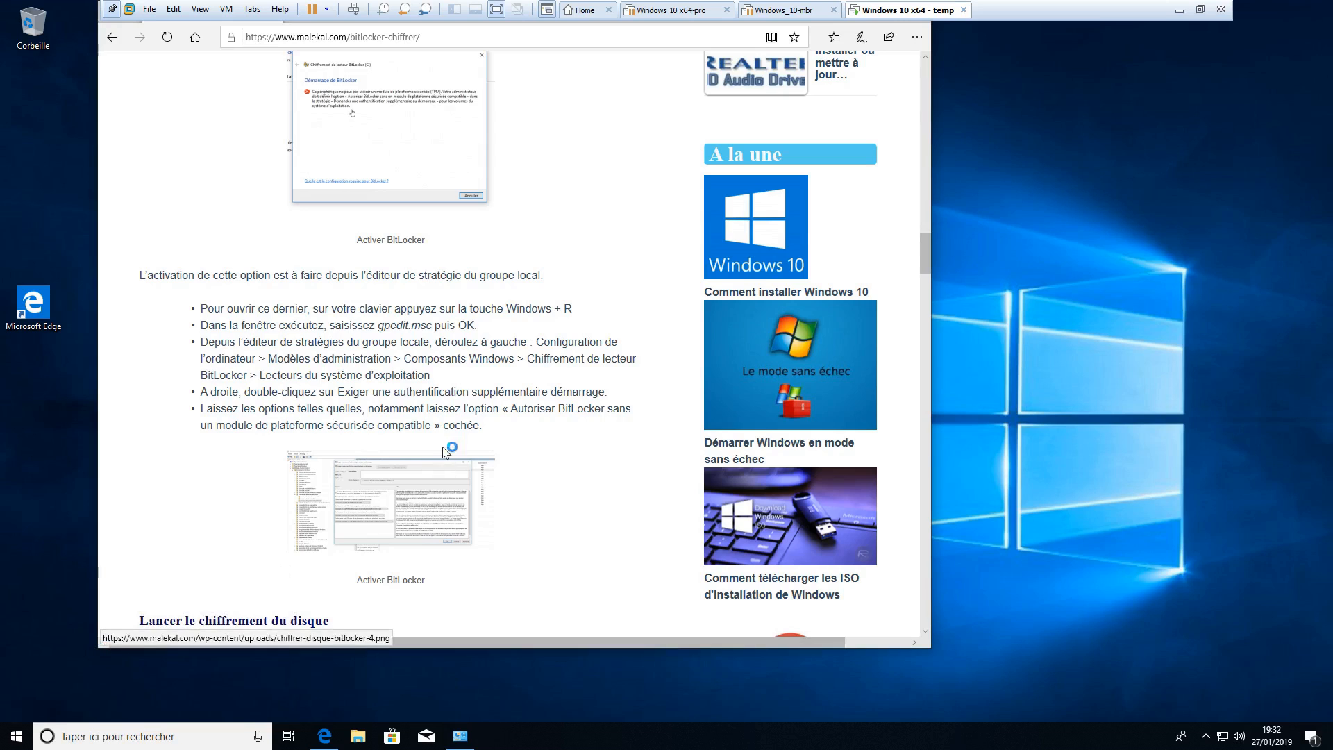
pyautogui.moveTo(408, 128); pyautogui.dragTo(677, 265)
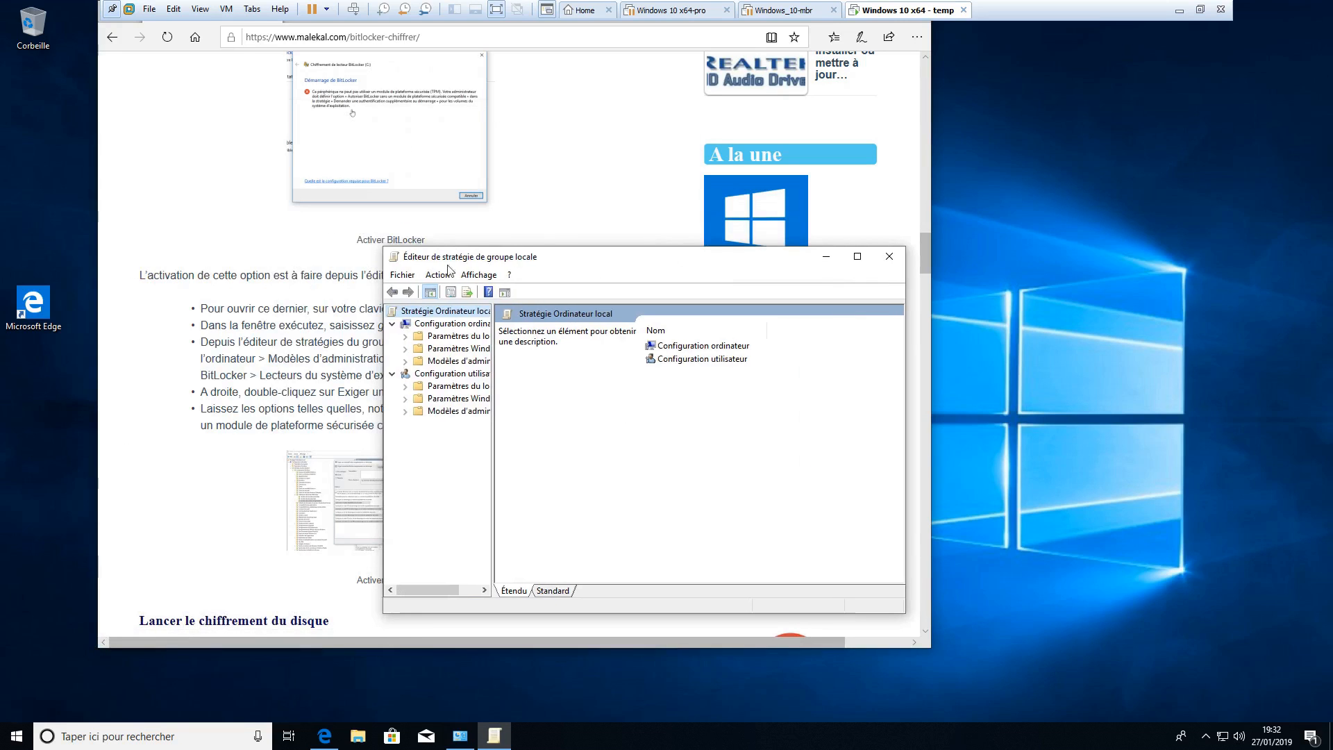
pyautogui.moveTo(493, 334); pyautogui.dragTo(633, 333)
pyautogui.moveTo(649, 269); pyautogui.dragTo(444, 493)
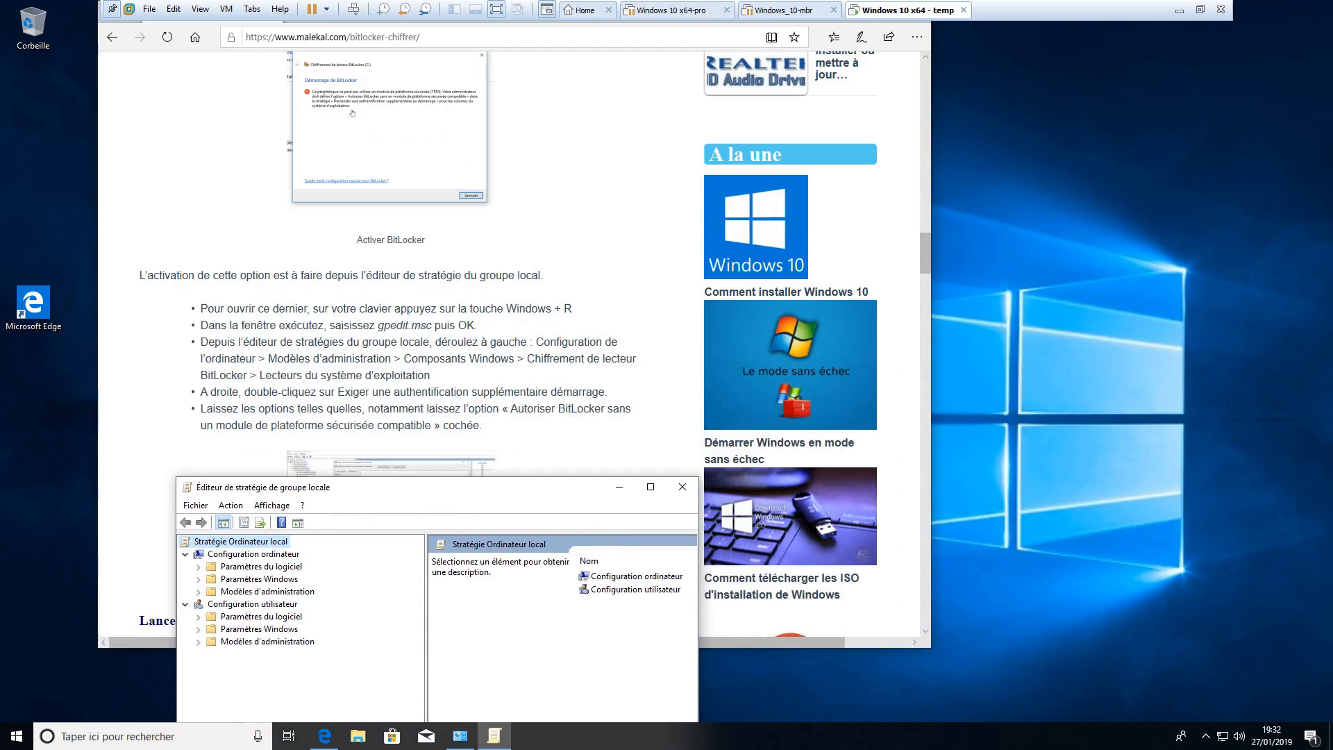
# Step: Under Configuration ordinateur > Modèles d'administration > Composants Windows > Chiffrement de lecteur BitLocker, open Lecteurs du système d'exploitation, widening the editor window
pyautogui.click(198, 591)
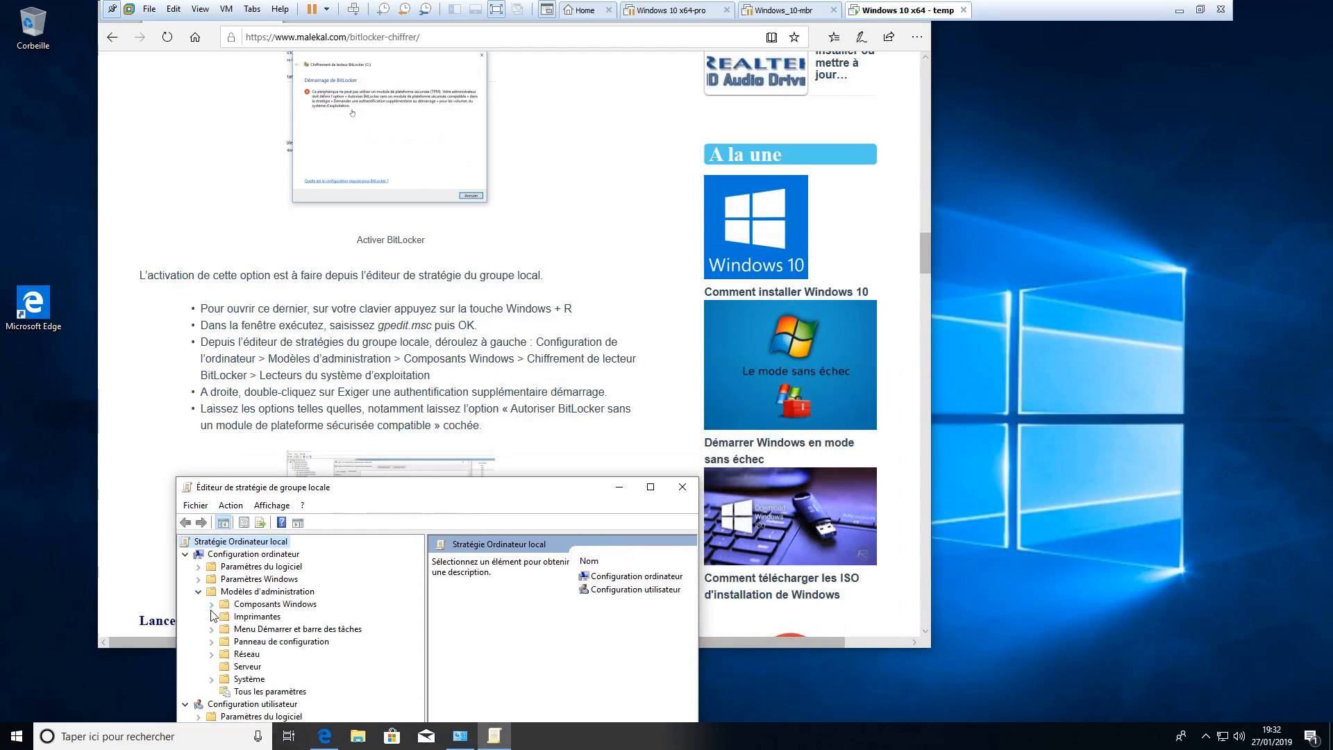
pyautogui.click(212, 604)
pyautogui.scroll(-2, 238, 630)
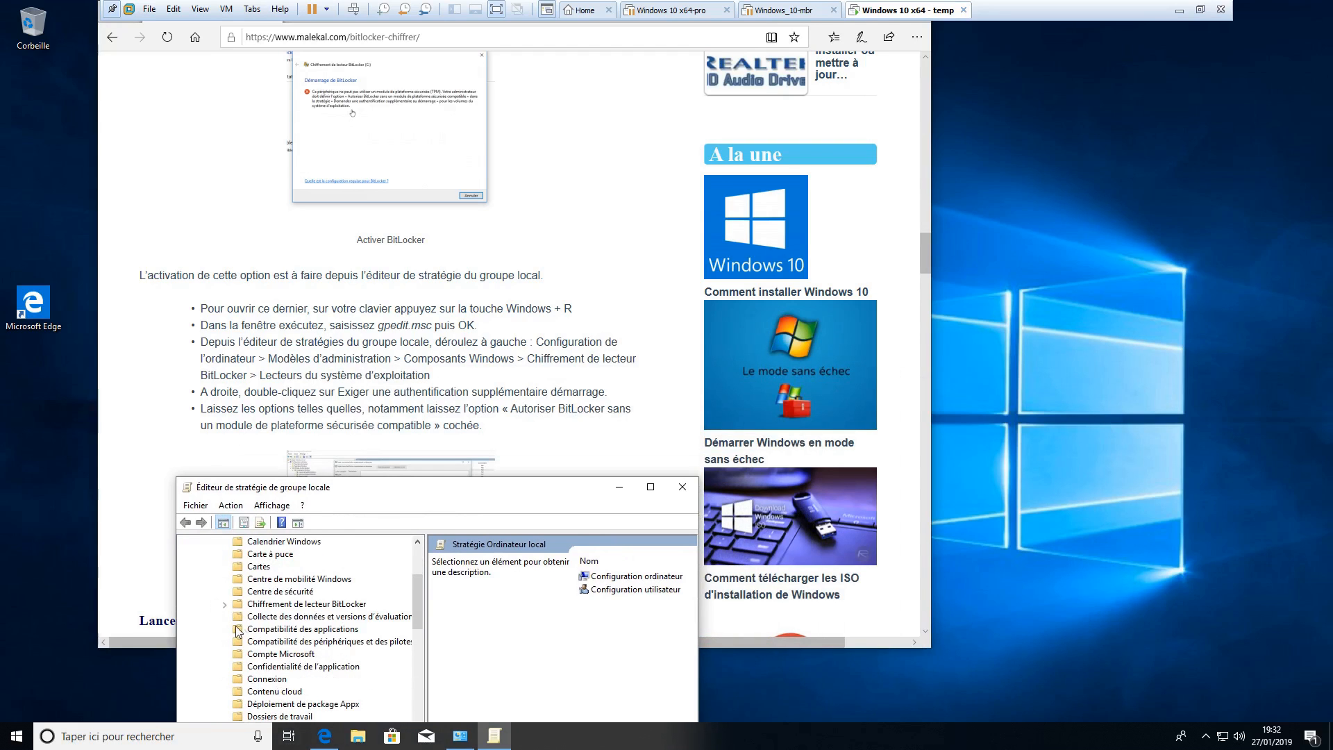
pyautogui.click(298, 604)
pyautogui.moveTo(700, 544); pyautogui.dragTo(1090, 544)
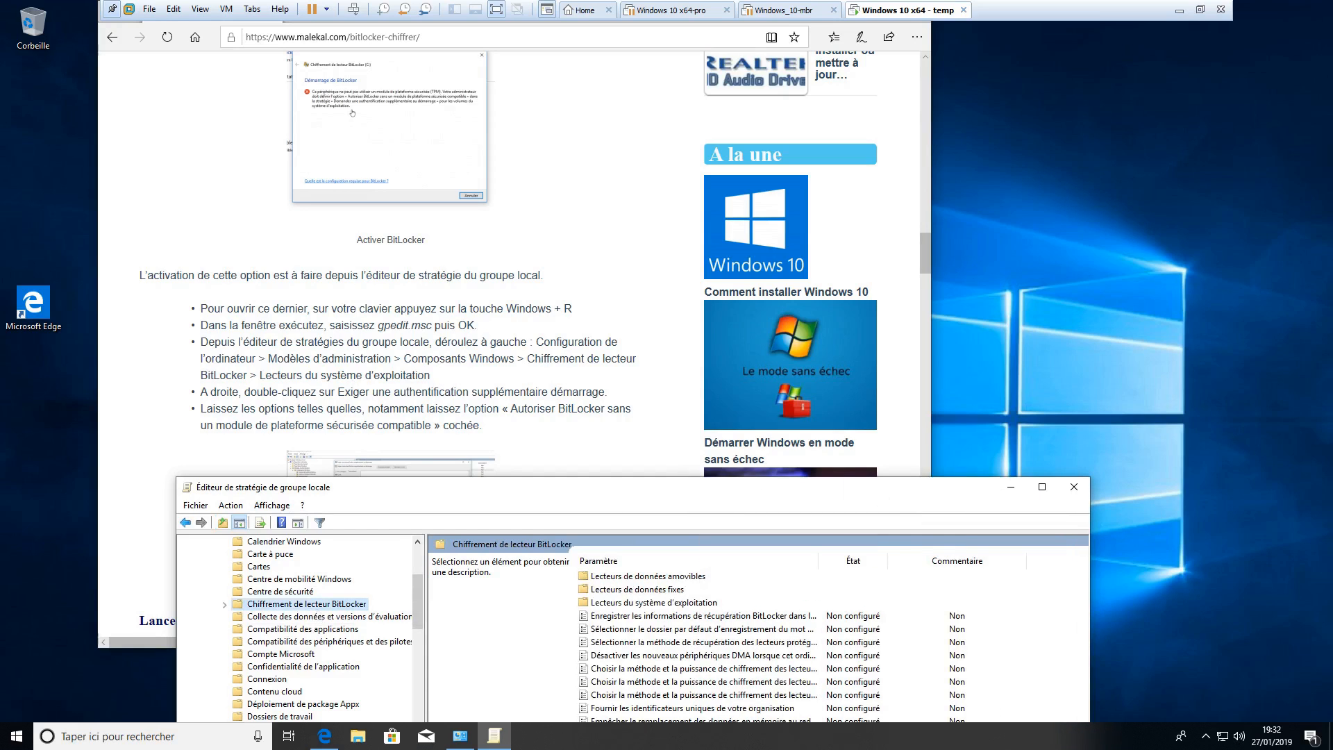
pyautogui.doubleClick(681, 603)
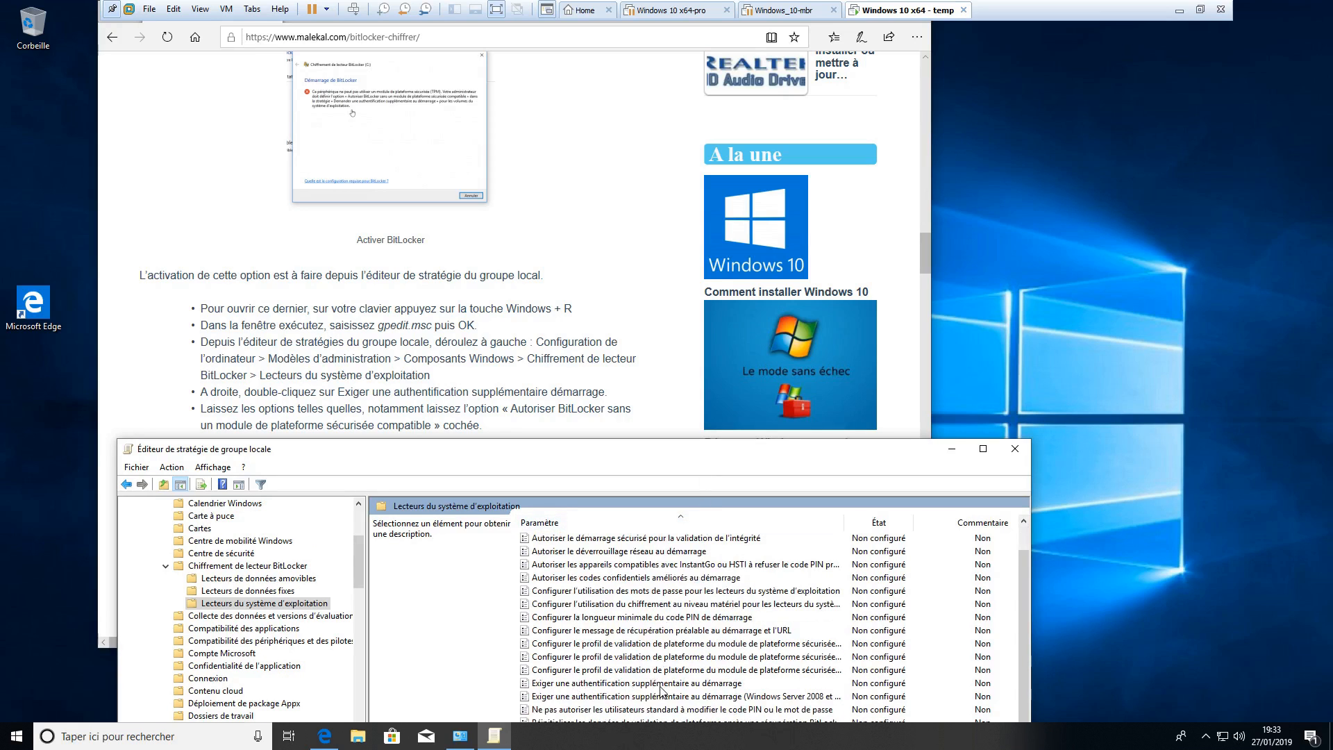
# Step: Set the policy Exiger une authentification supplémentaire au démarrage to Activé, keep BitLocker without a TPM allowed, and minimize the policy editor
pyautogui.click(660, 686)
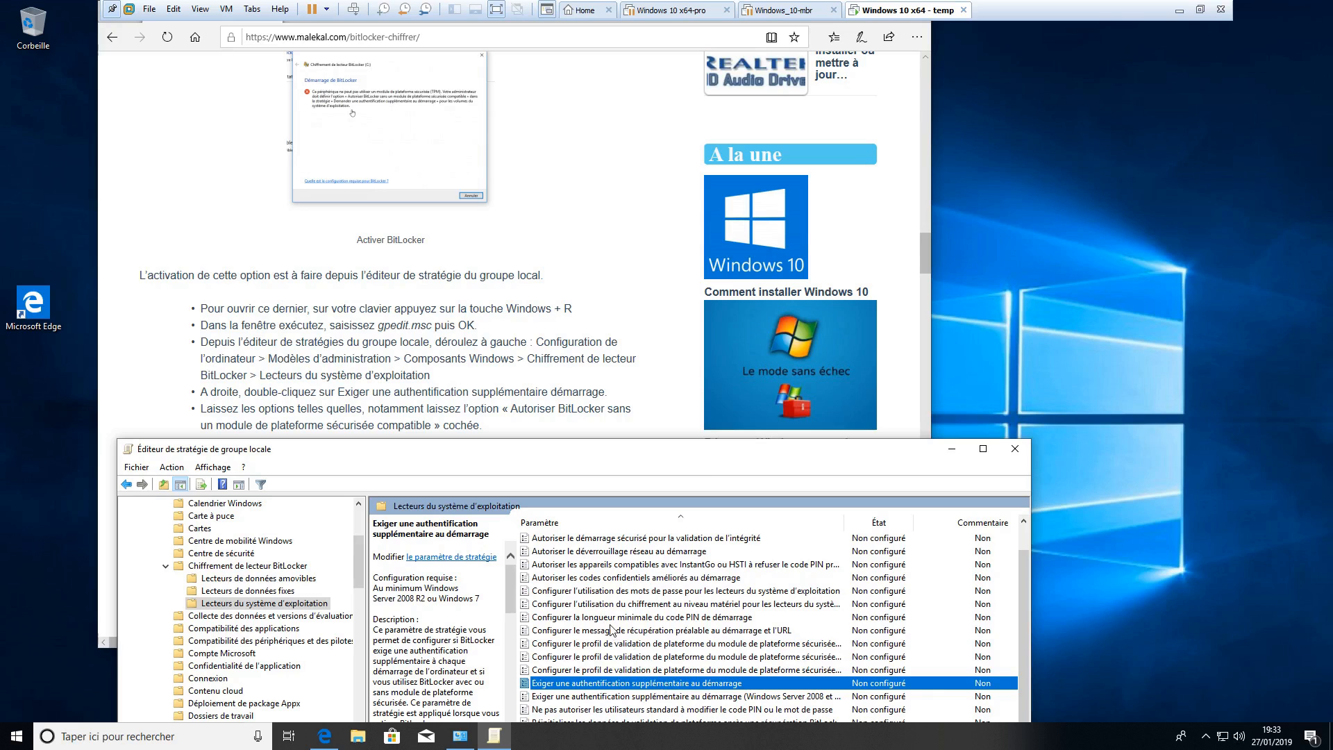
pyautogui.doubleClick(651, 686)
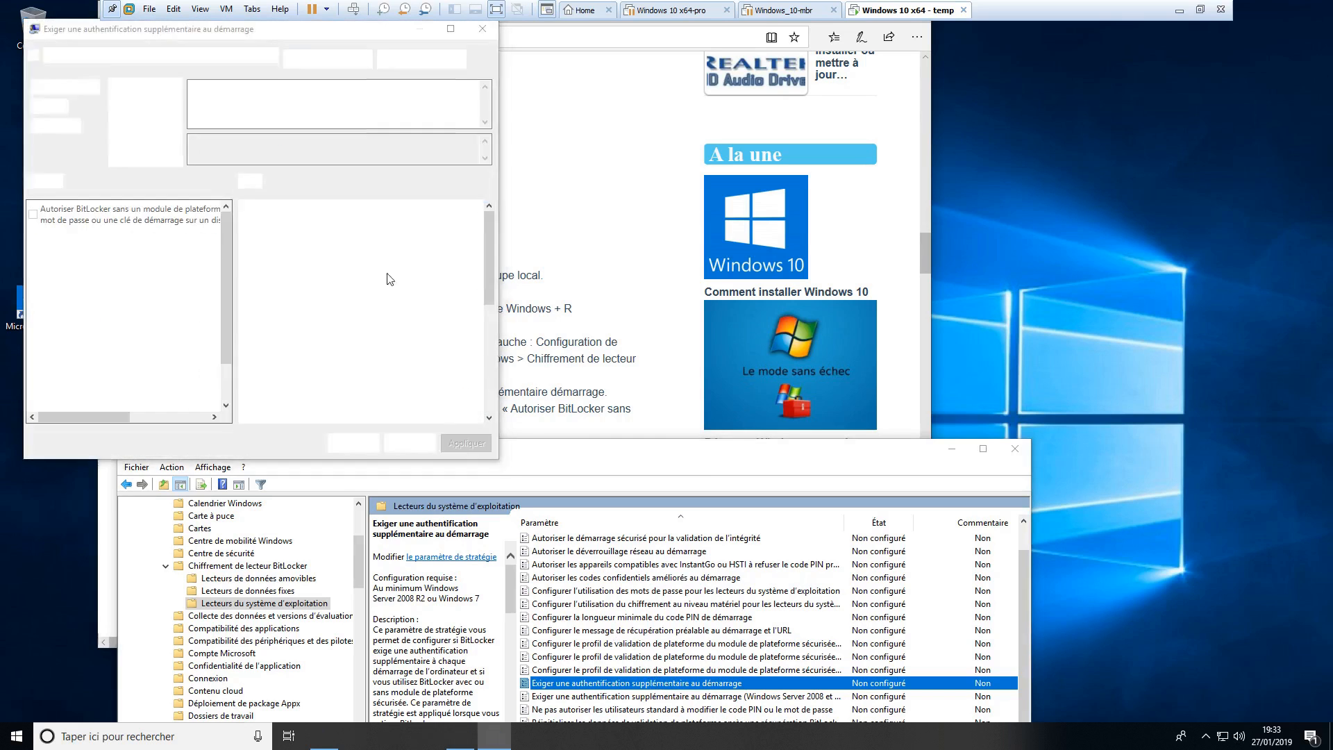
pyautogui.moveTo(237, 31); pyautogui.dragTo(729, 249)
pyautogui.click(559, 327)
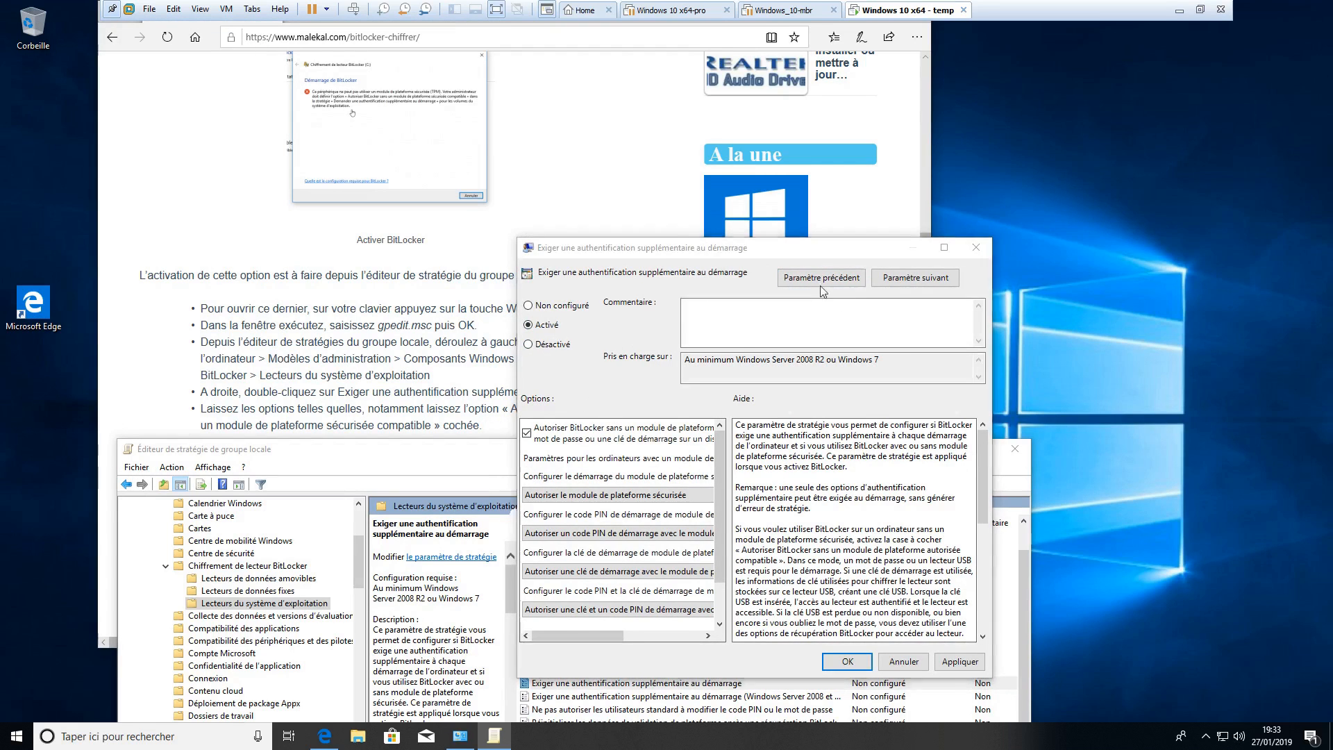
pyautogui.moveTo(729, 247); pyautogui.dragTo(868, 151)
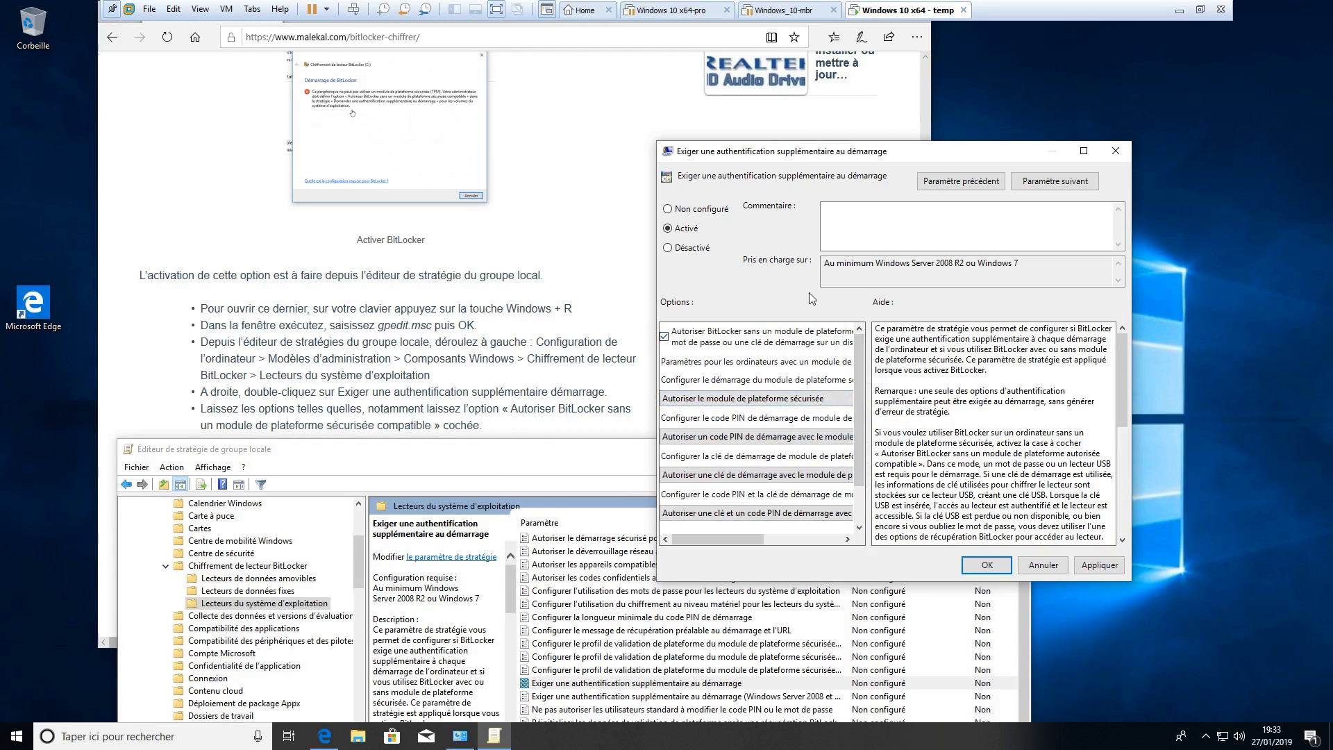
pyautogui.click(985, 565)
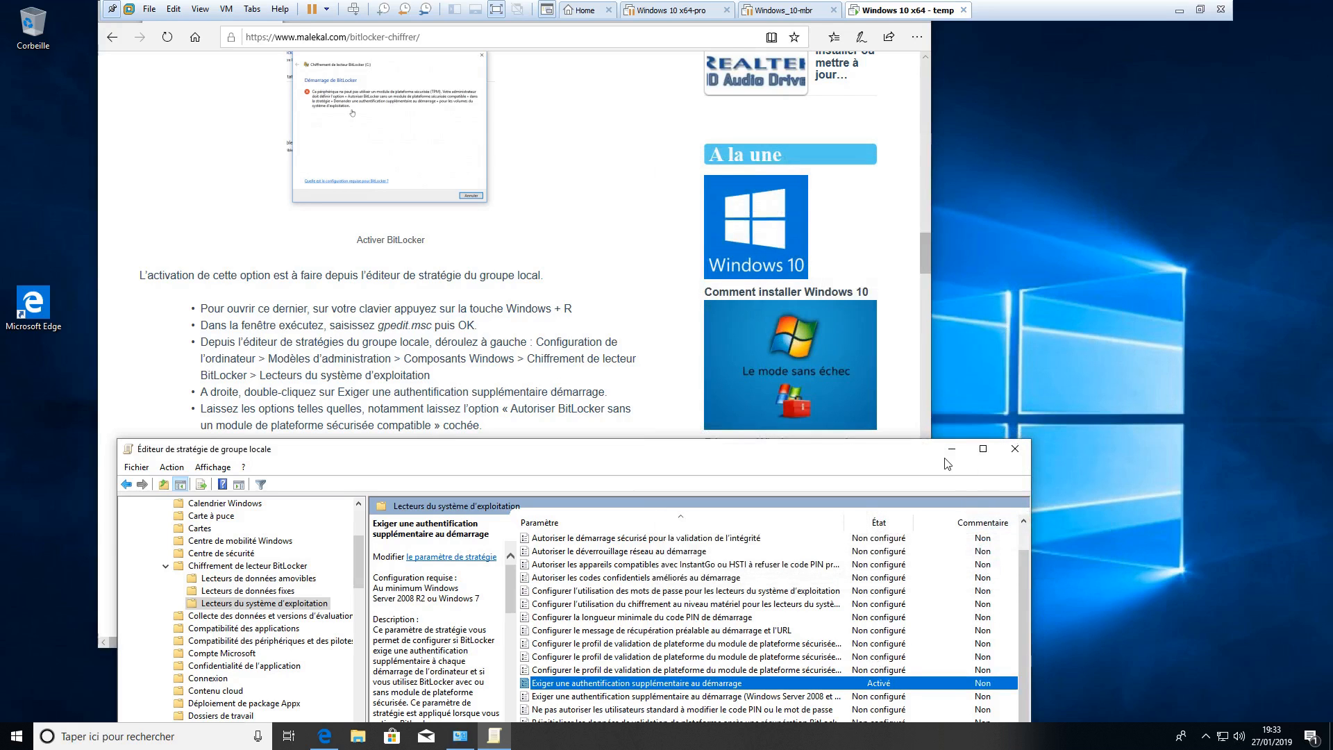
pyautogui.click(952, 449)
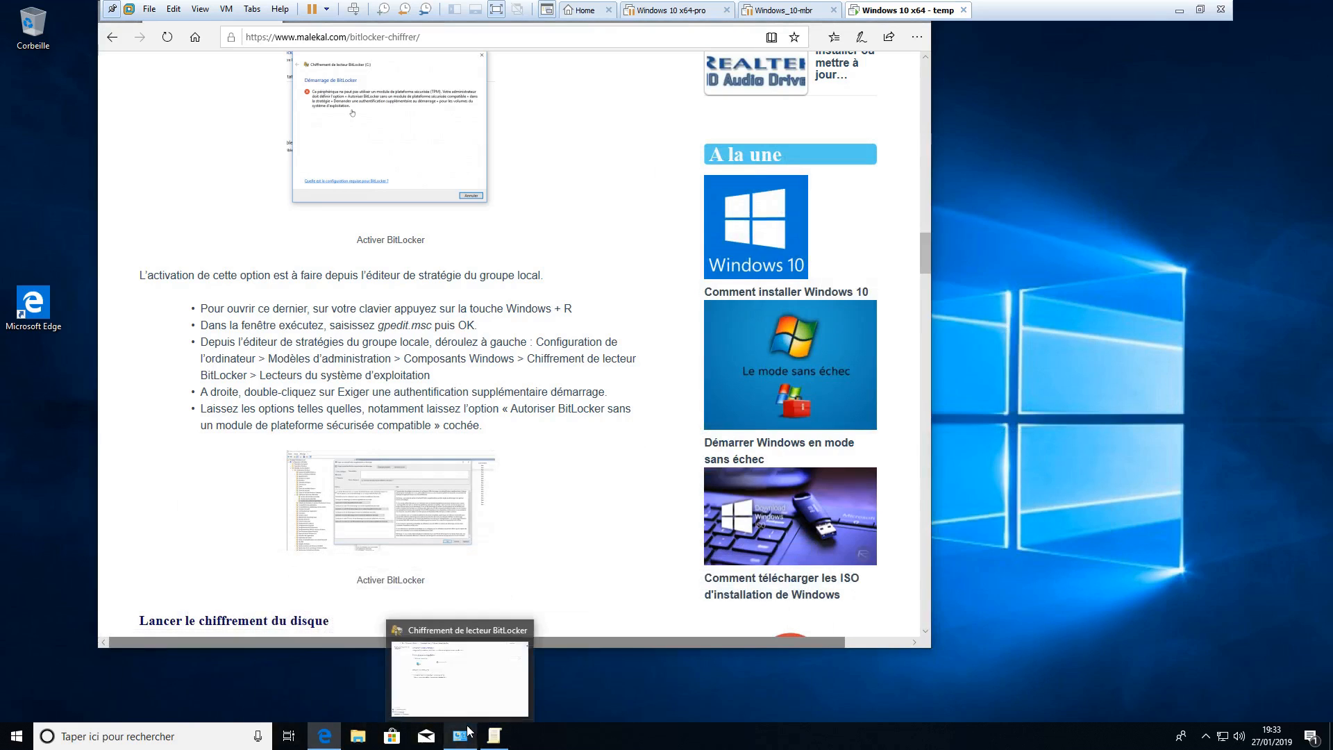
# Step: Activate BitLocker on the C: drive, choose unlocking by password at startup, and enter and confirm the unlock password
pyautogui.click(469, 731)
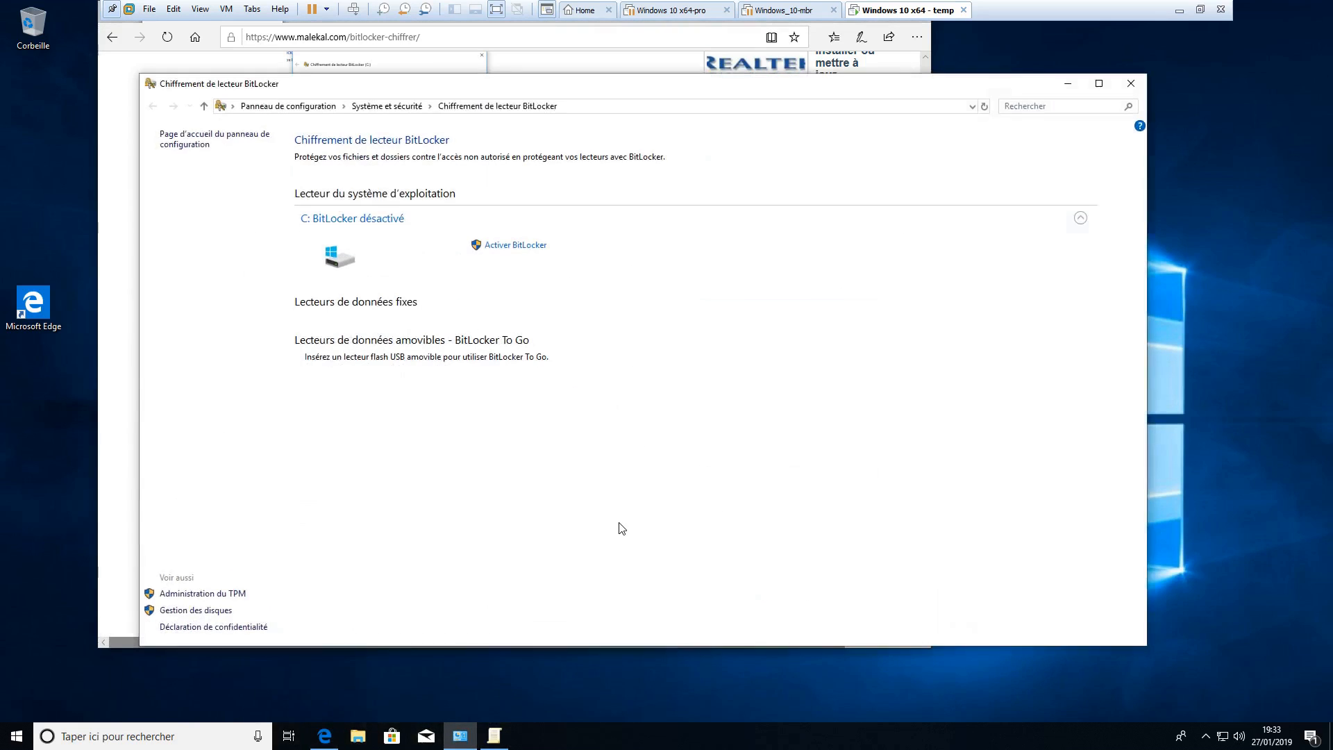
pyautogui.click(513, 248)
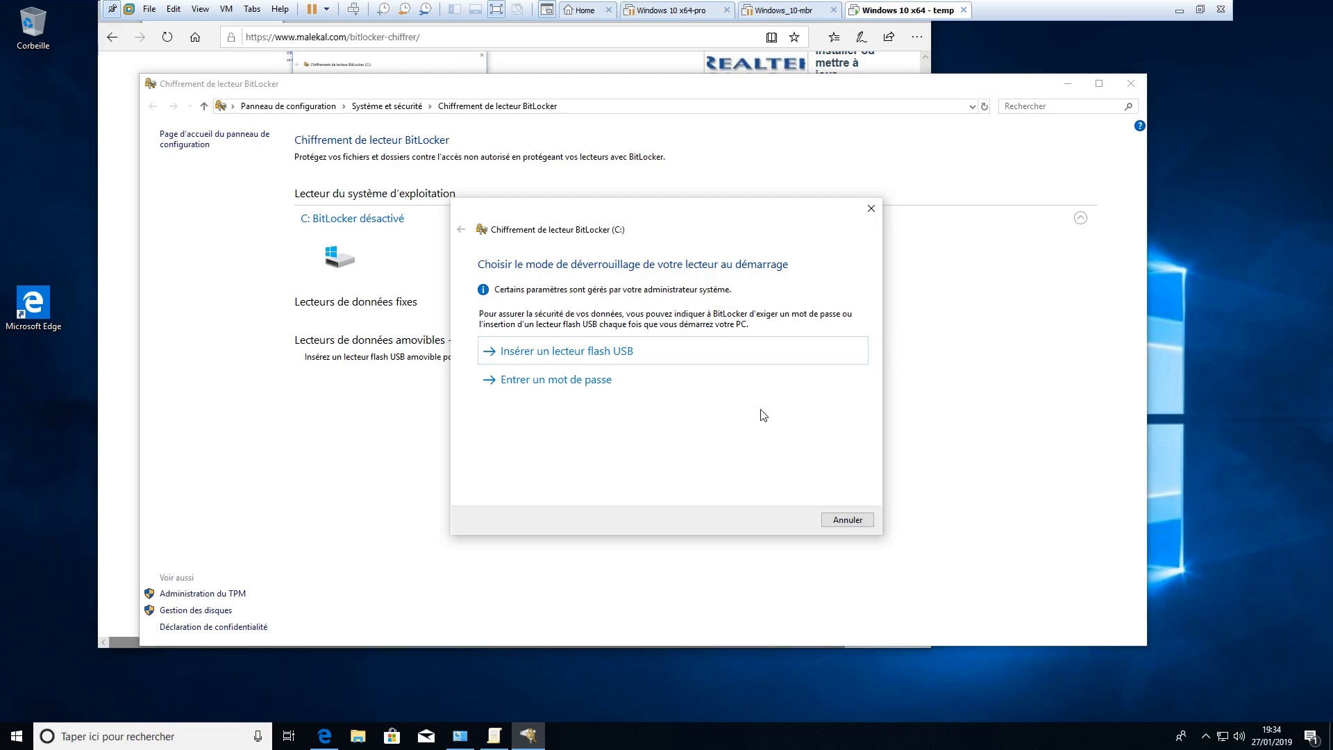
pyautogui.click(722, 383)
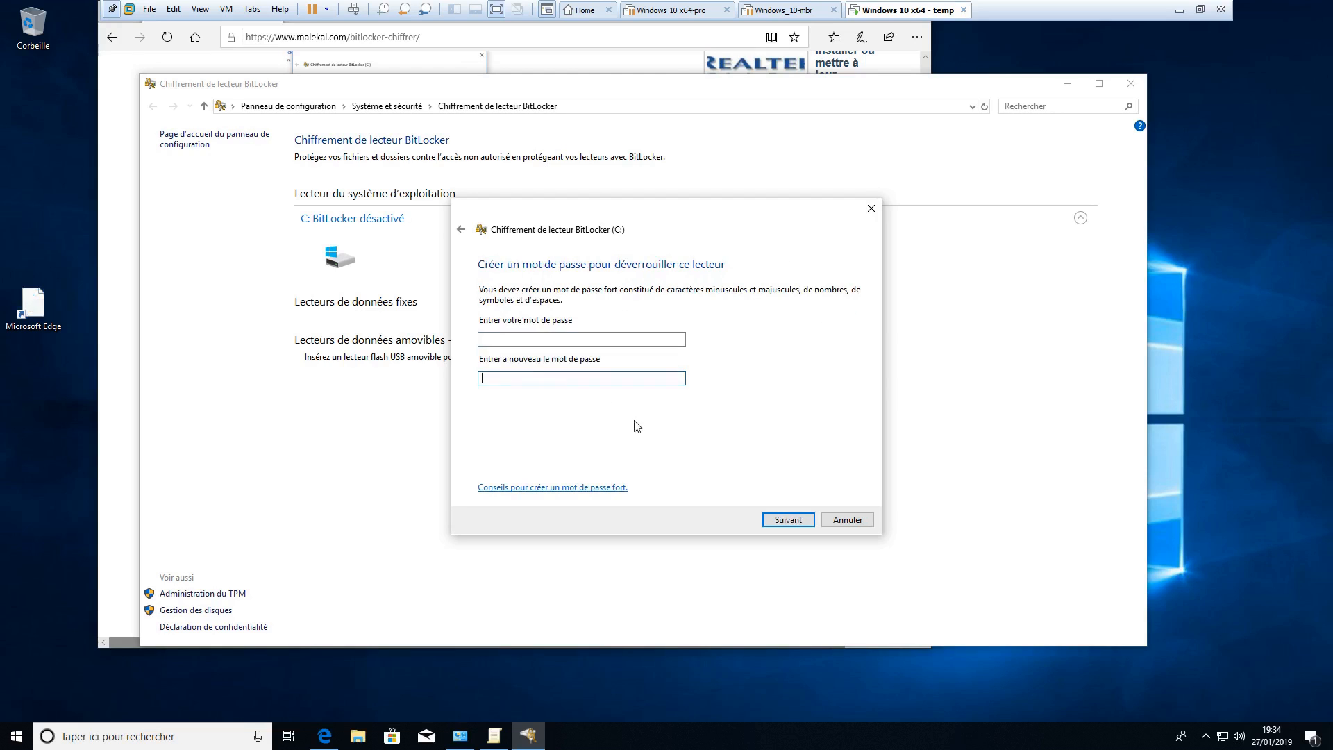
pyautogui.click(483, 378)
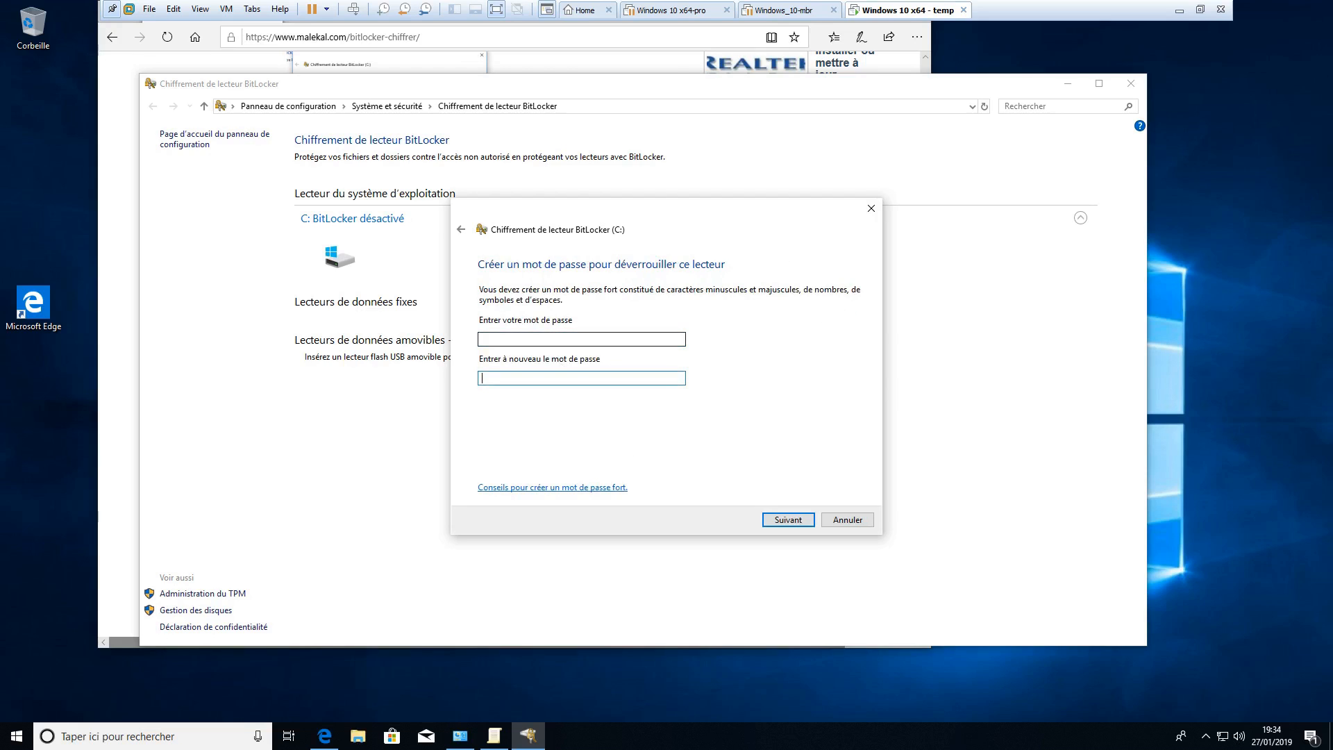
pyautogui.click(483, 339)
pyautogui.write('••••••••')
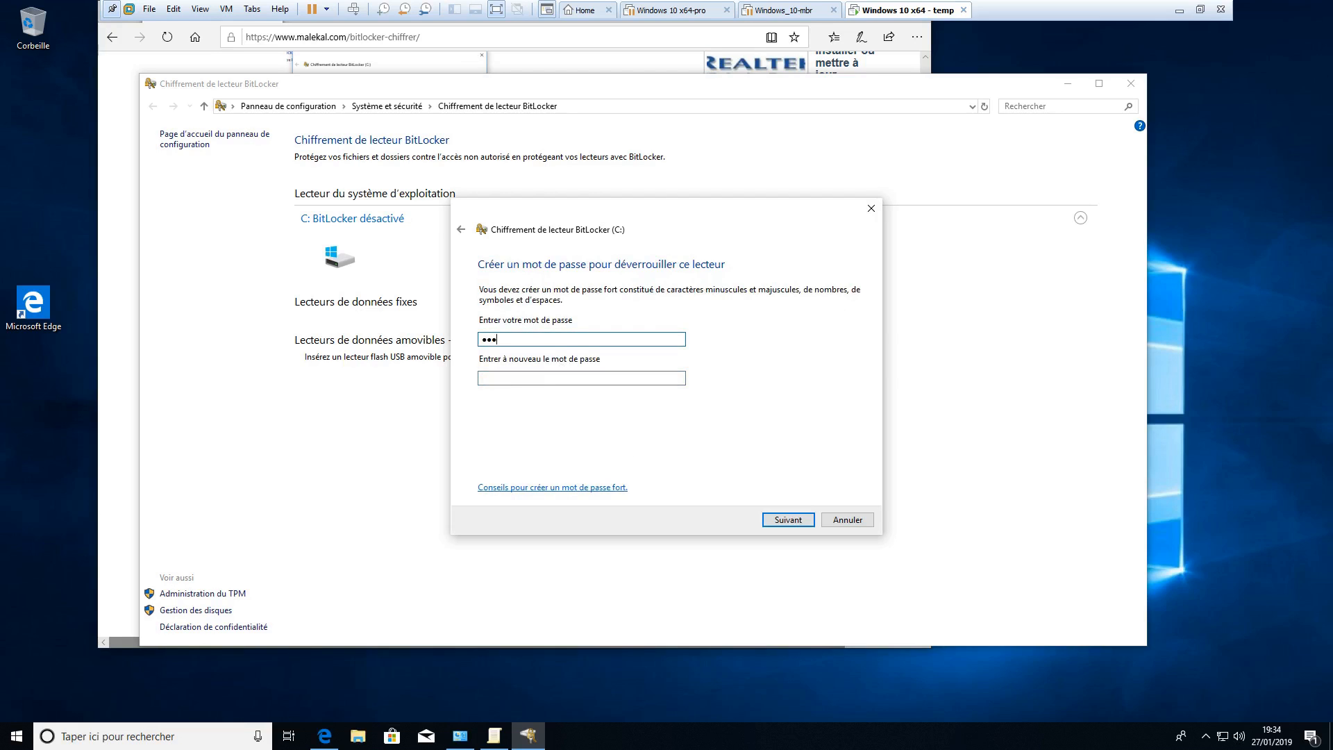
pyautogui.press('Tab')
pyautogui.write('••••••••')
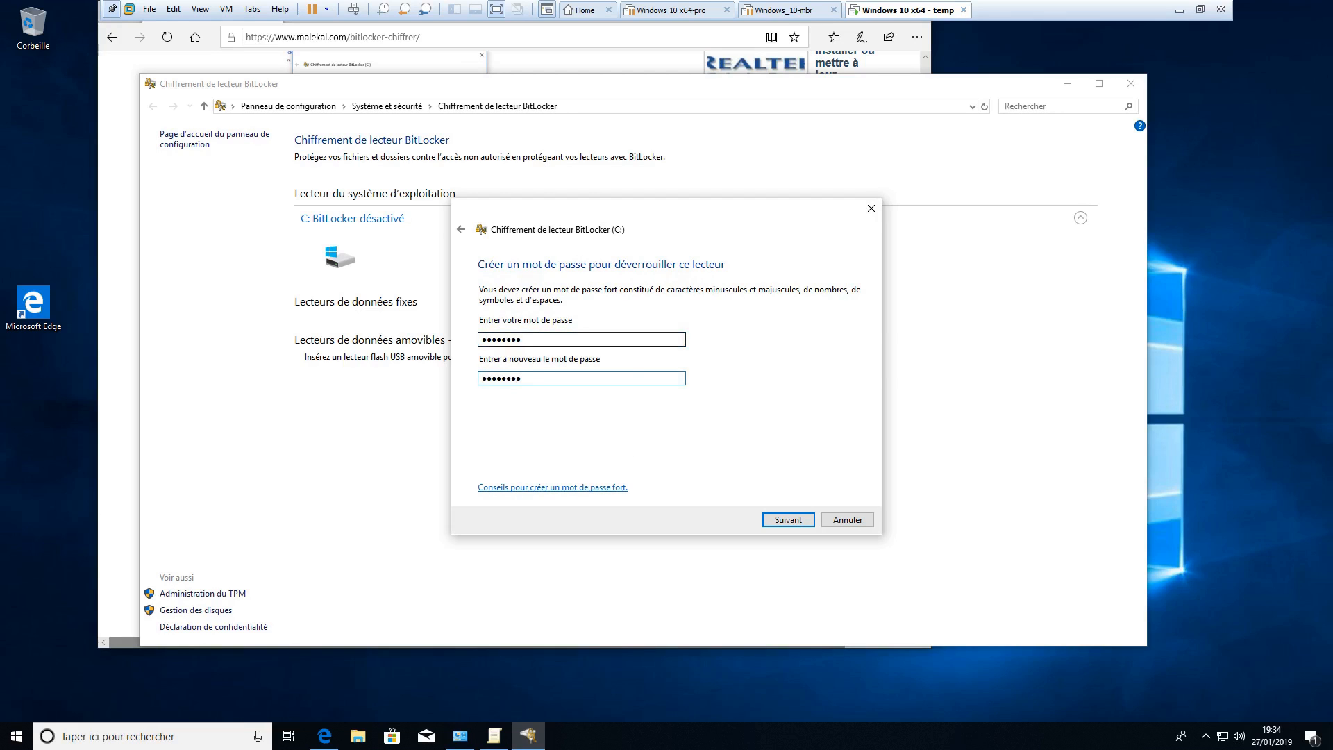
pyautogui.press('Return')
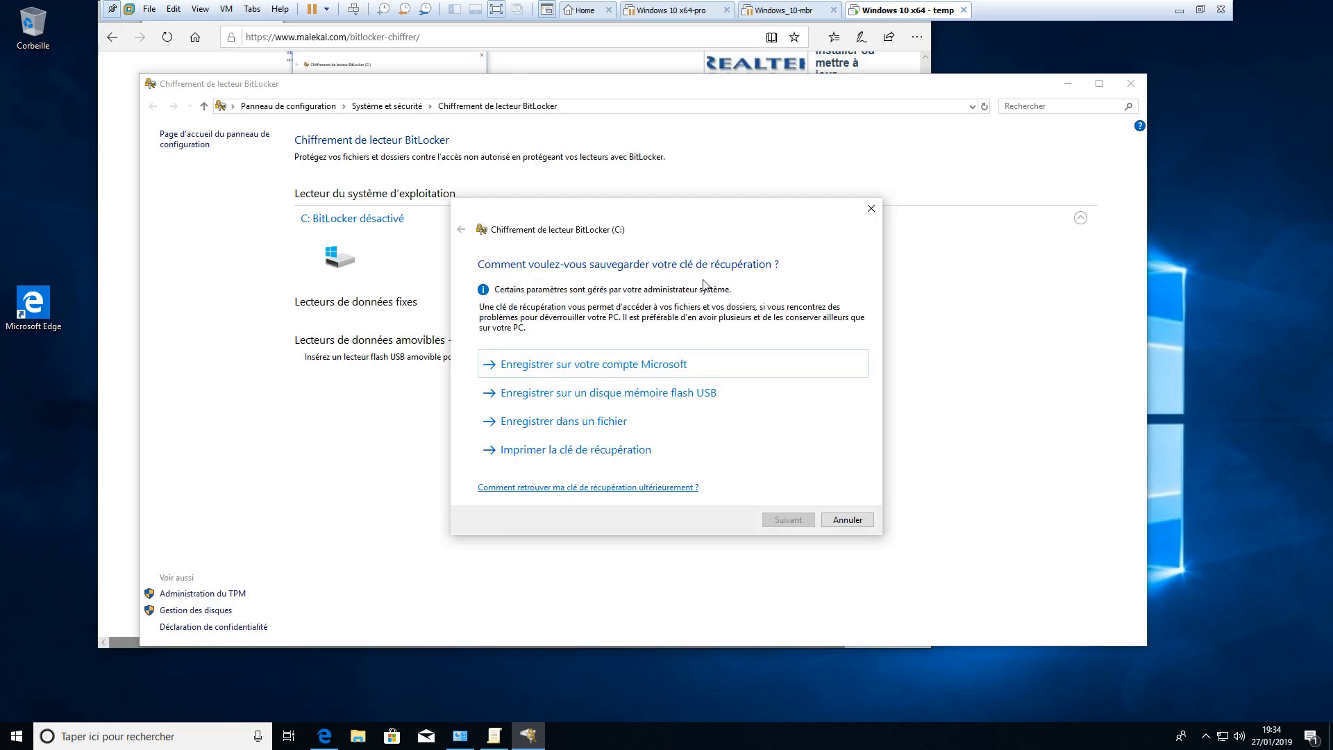
# Step: Minimize the BitLocker control panel window and save the recovery key to the USB flash drive GSP1RMCPRXF (E:)
pyautogui.click(1068, 83)
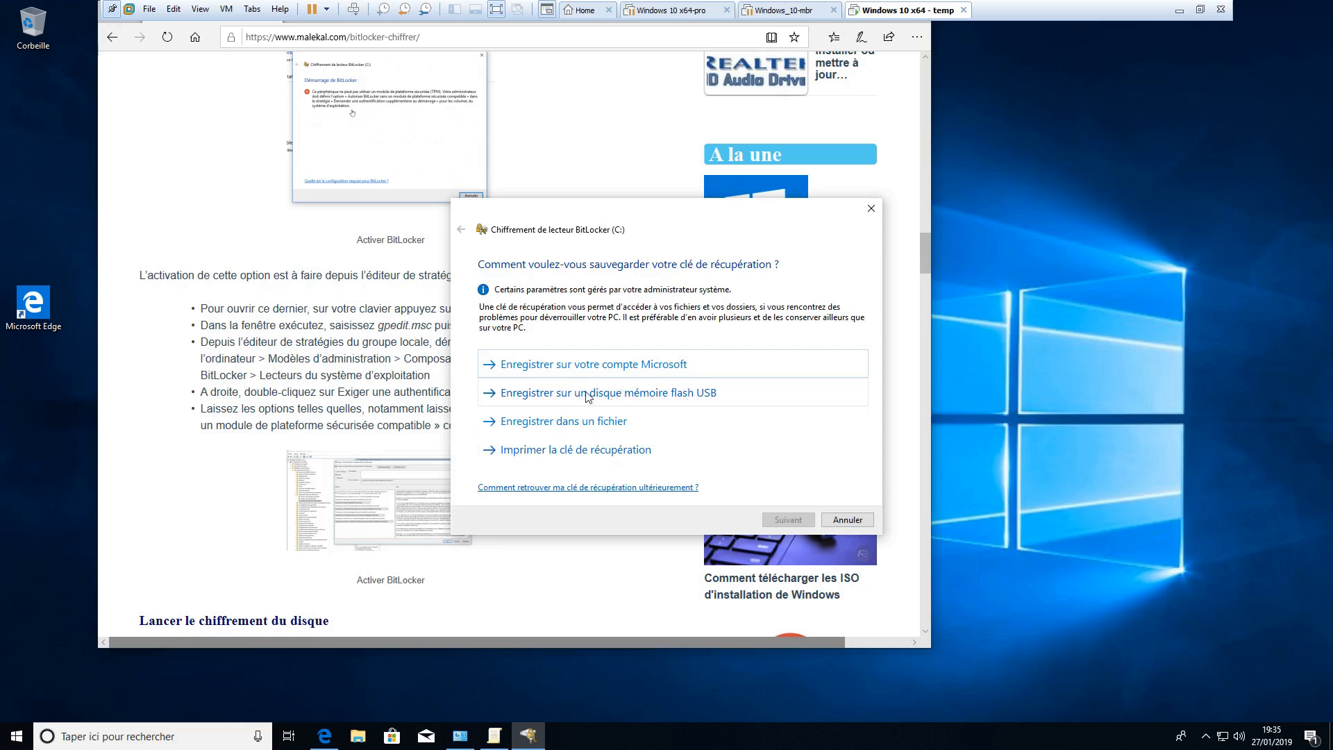
pyautogui.click(626, 394)
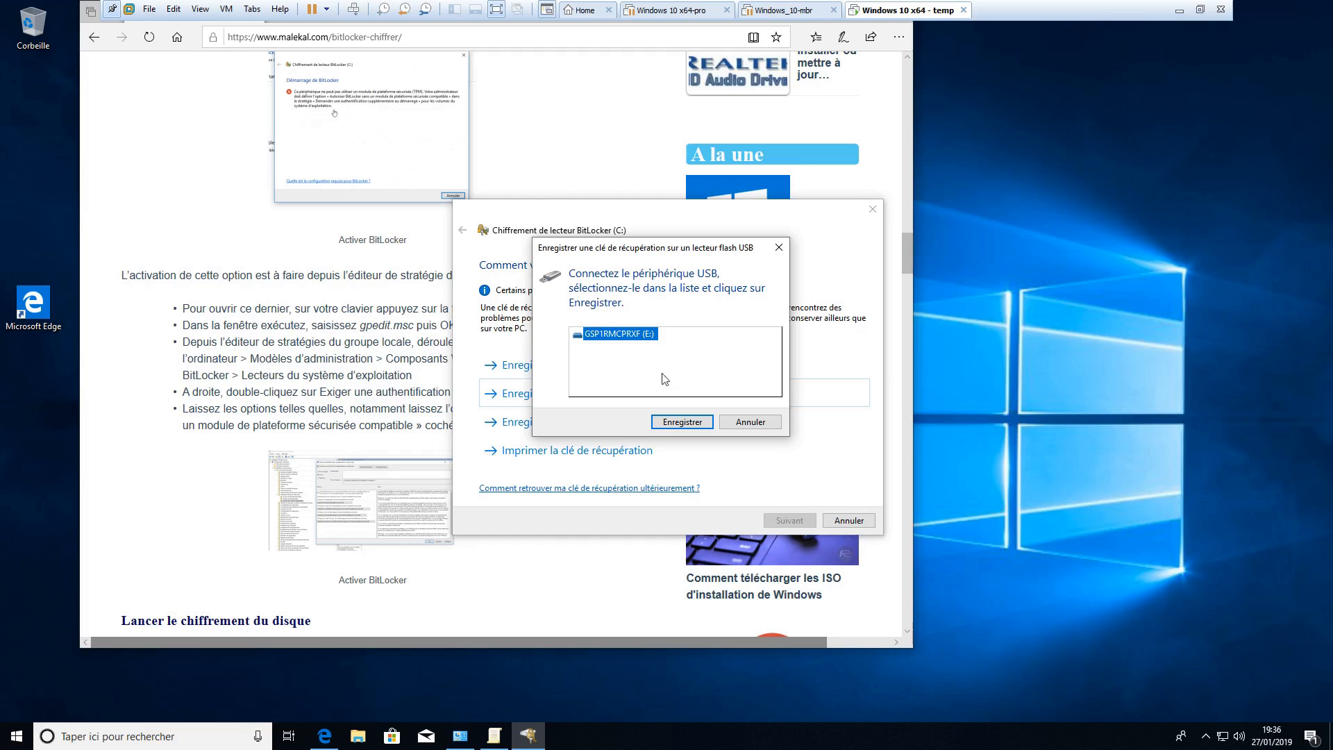
pyautogui.click(681, 422)
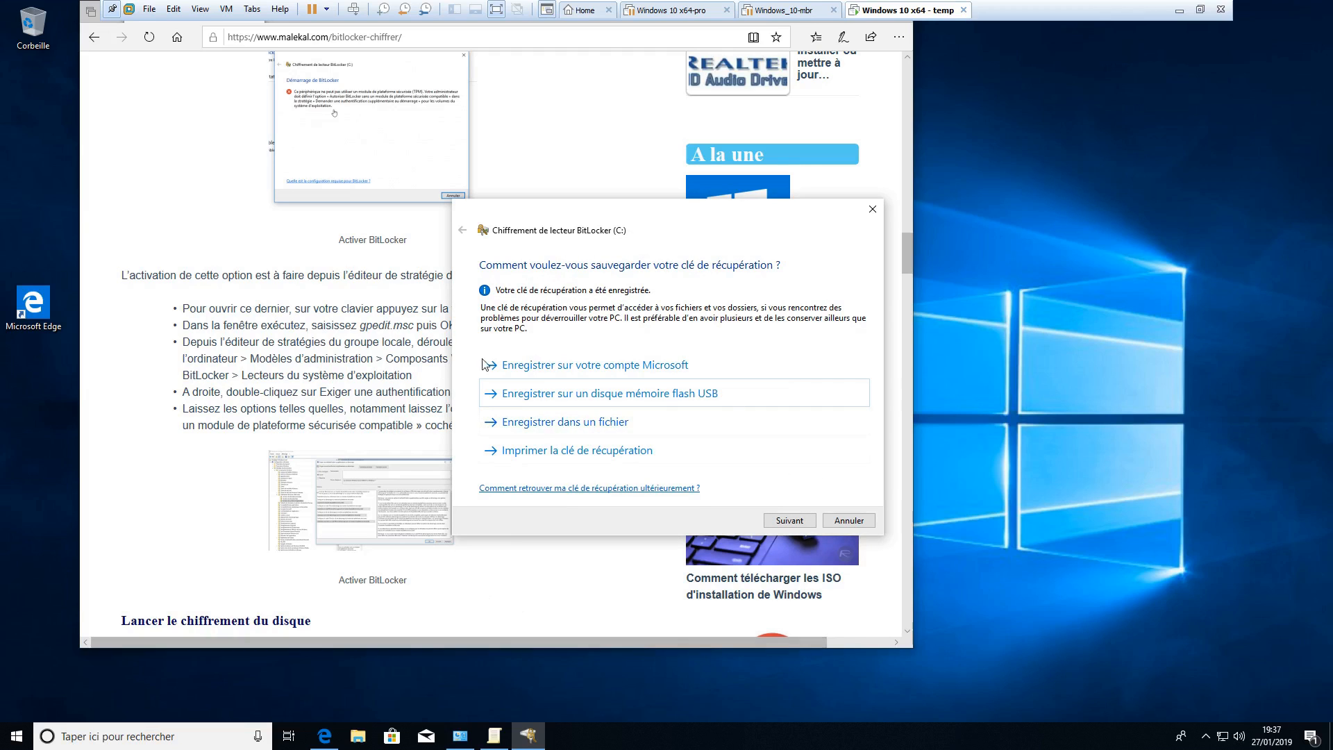
pyautogui.click(796, 521)
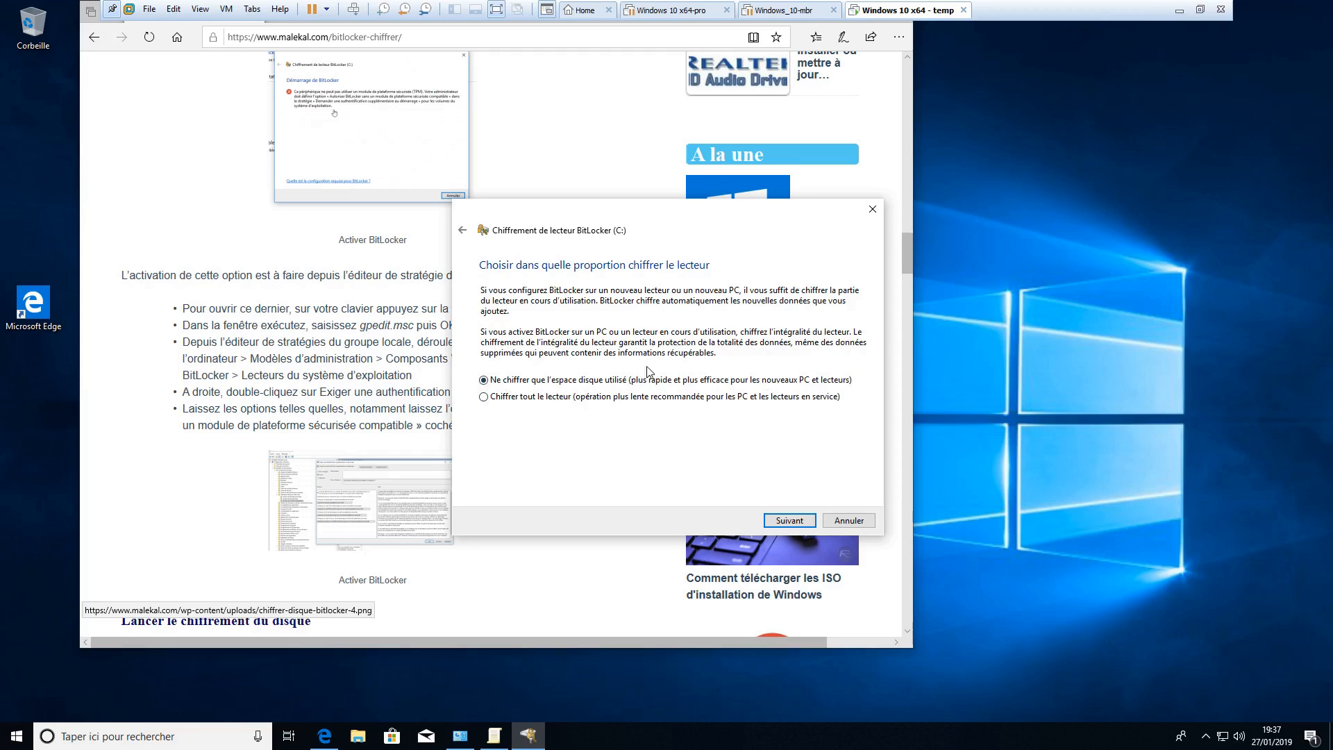
# Step: Choose to encrypt only used disk space with the new encryption mode, and continue with the BitLocker system check enabled
pyautogui.click(791, 522)
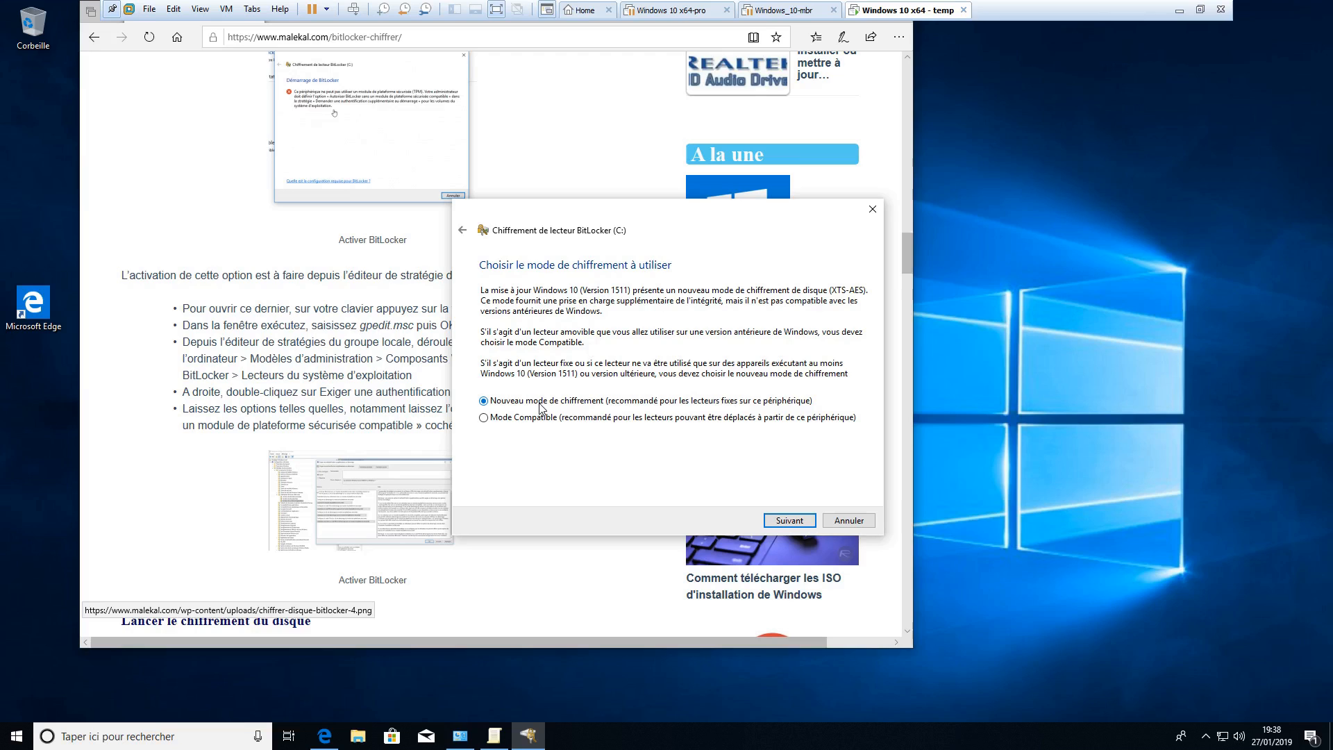
pyautogui.click(796, 522)
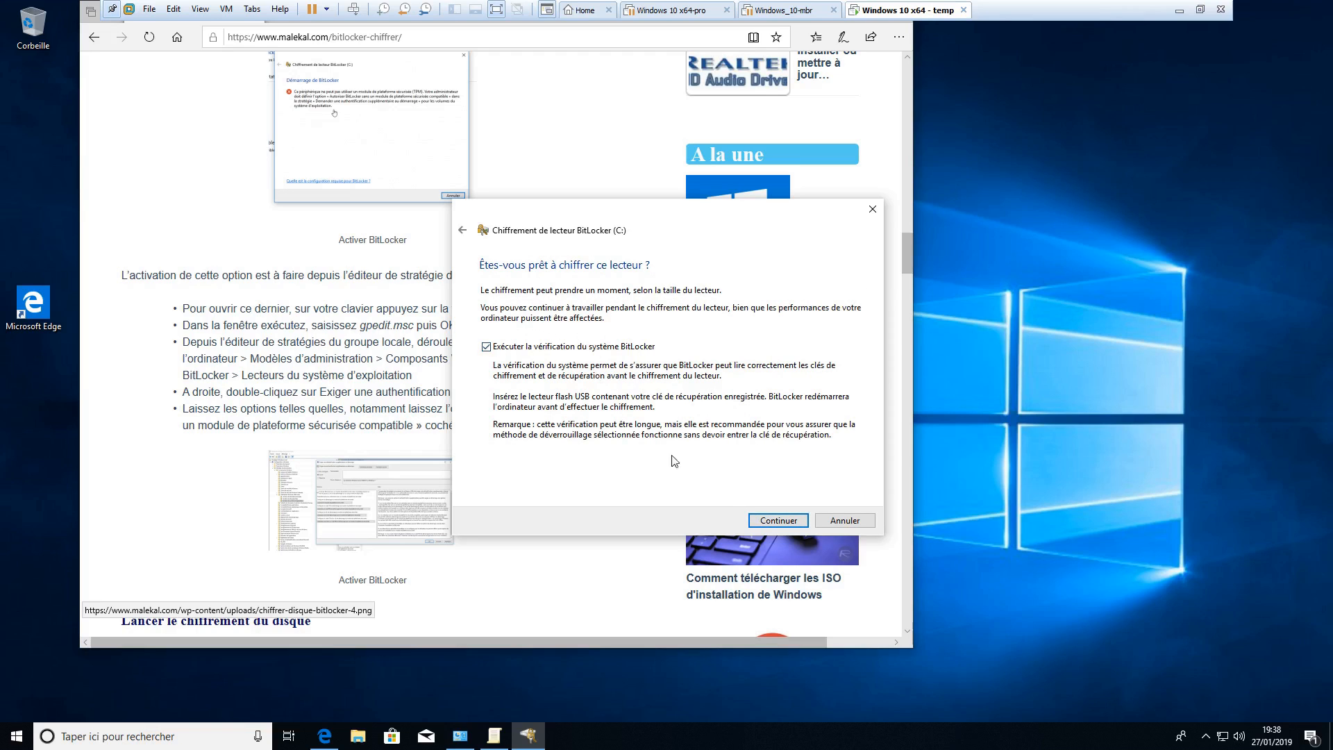
pyautogui.click(778, 521)
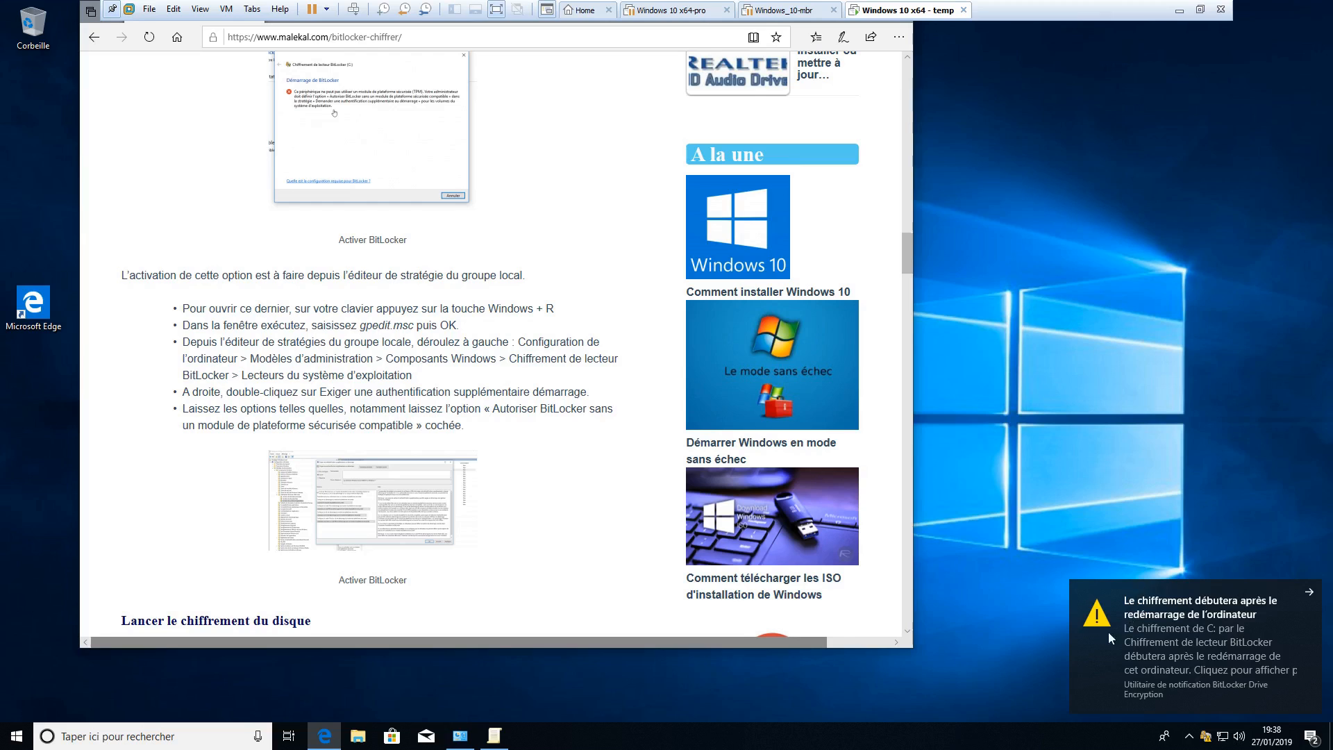
pyautogui.rightClick(15, 736)
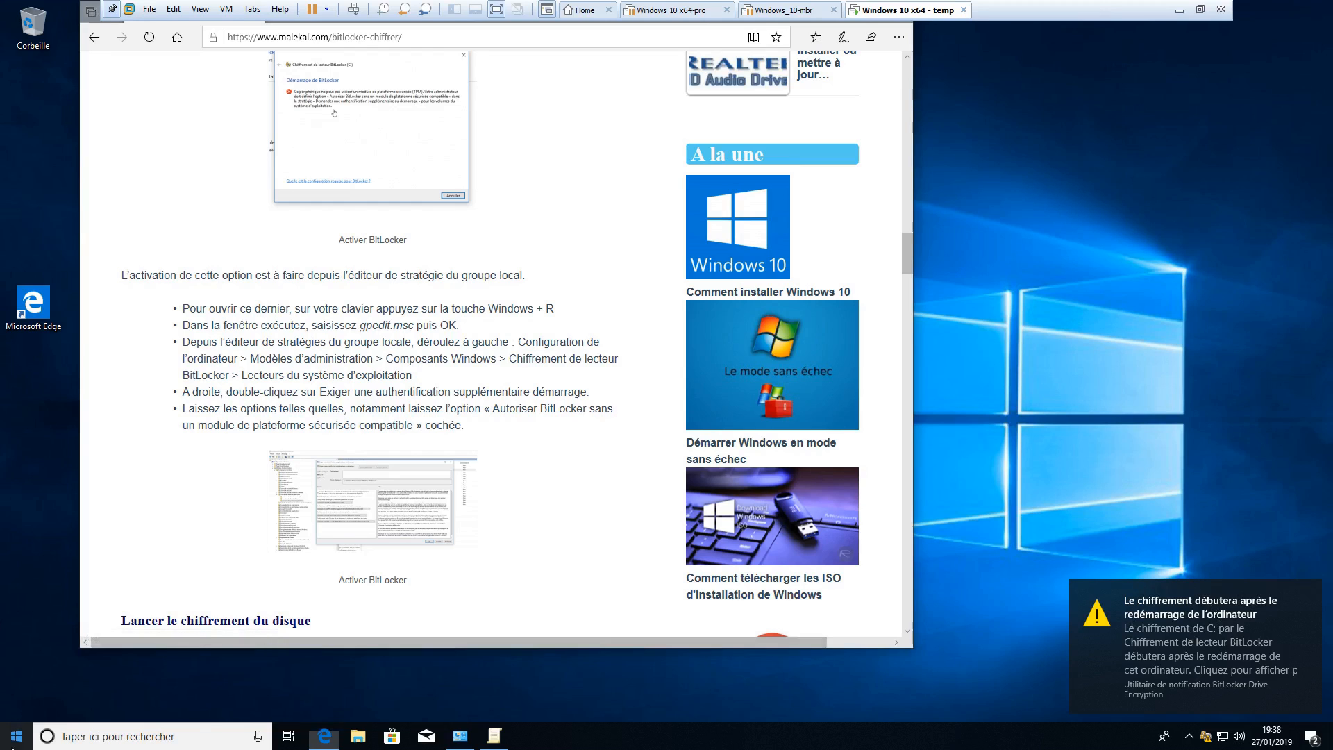
pyautogui.moveTo(120, 703)
pyautogui.click(267, 707)
# Step: Open the recovery key file on the USB drive GSP1RMCPRXF (E:), highlight its recovery key, and close the file
pyautogui.click(357, 736)
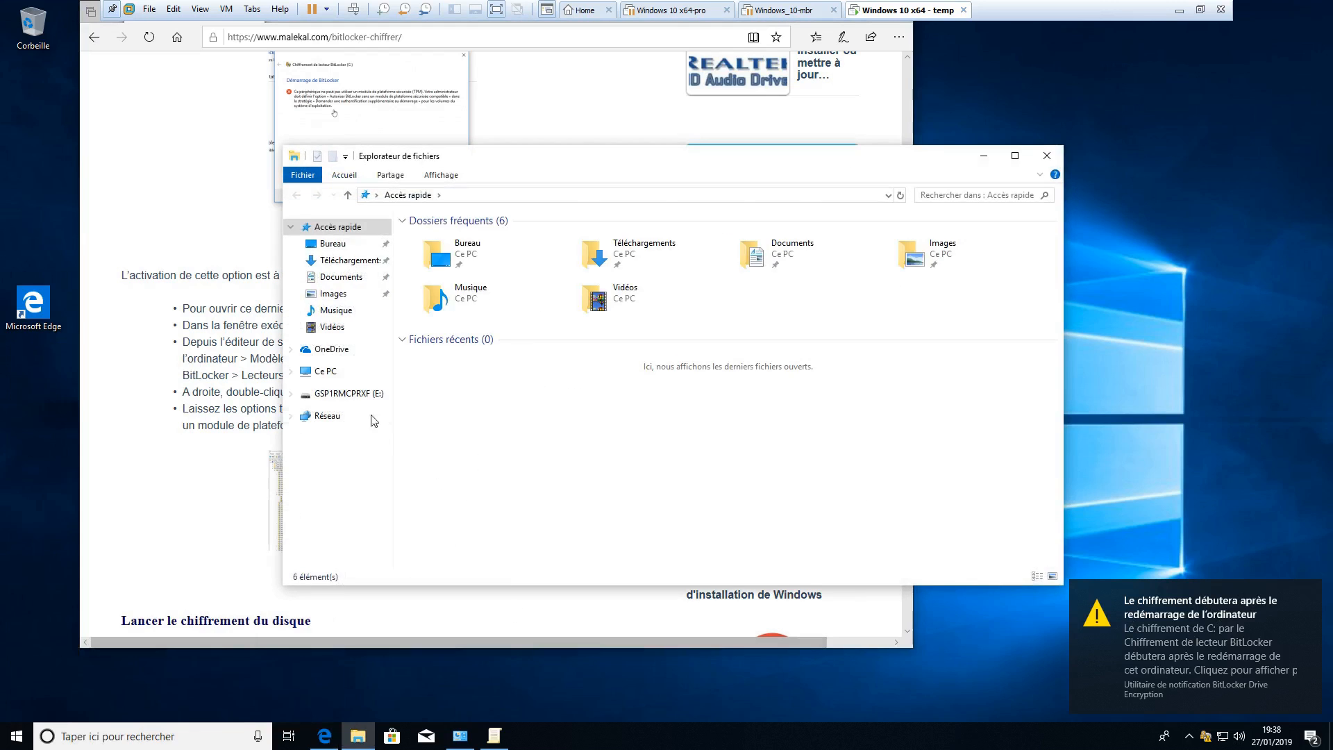
pyautogui.click(347, 393)
pyautogui.moveTo(583, 216); pyautogui.dragTo(726, 215)
pyautogui.doubleClick(637, 241)
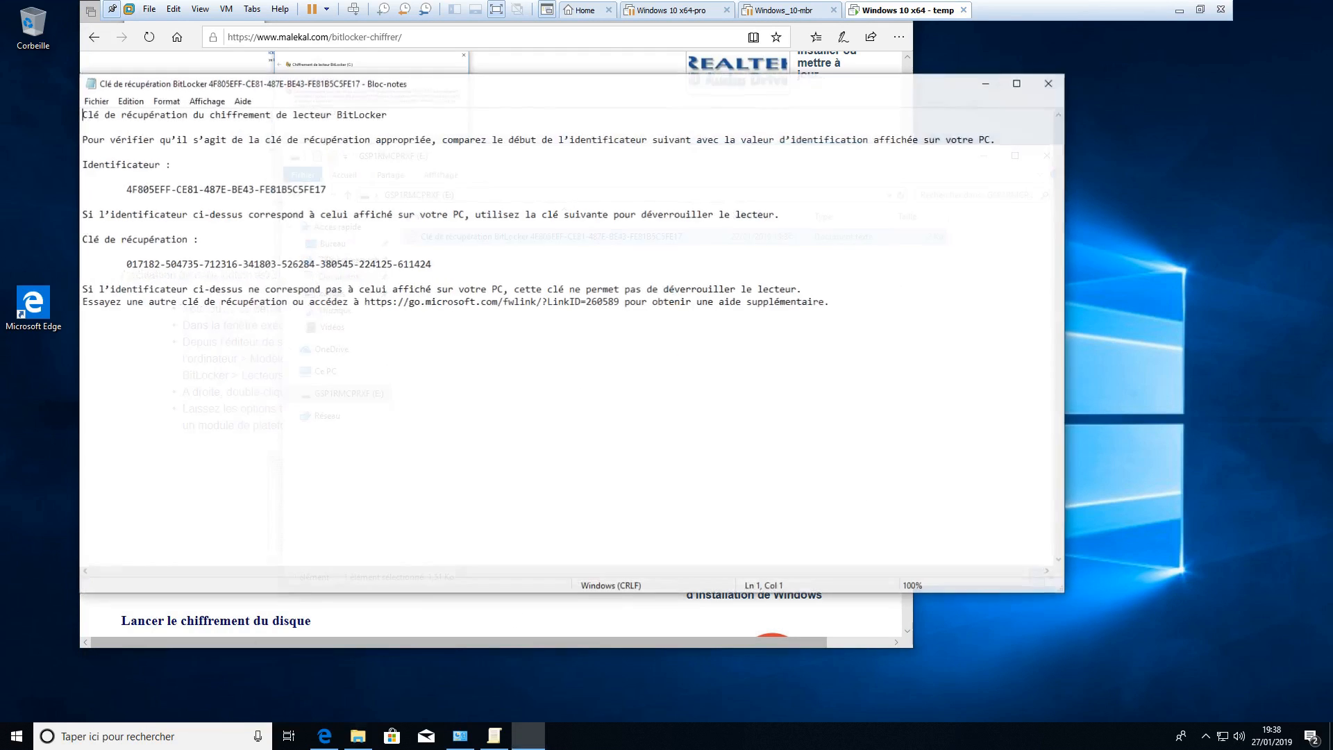
pyautogui.click(126, 264)
pyautogui.hotkey('shift', 'End')
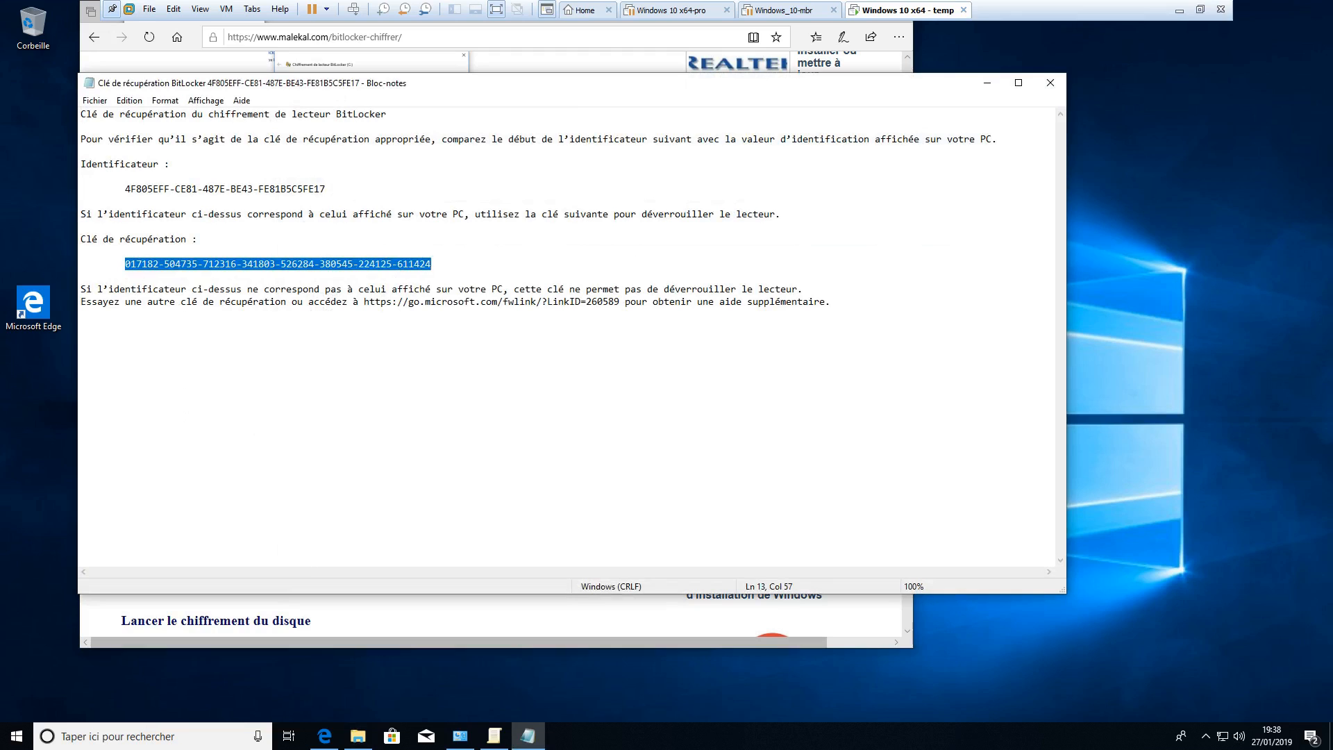
pyautogui.click(1049, 83)
# Step: Restart the computer and enter the BitLocker password to unlock the drive at startup
pyautogui.rightClick(17, 736)
pyautogui.moveTo(128, 694)
pyautogui.click(251, 694)
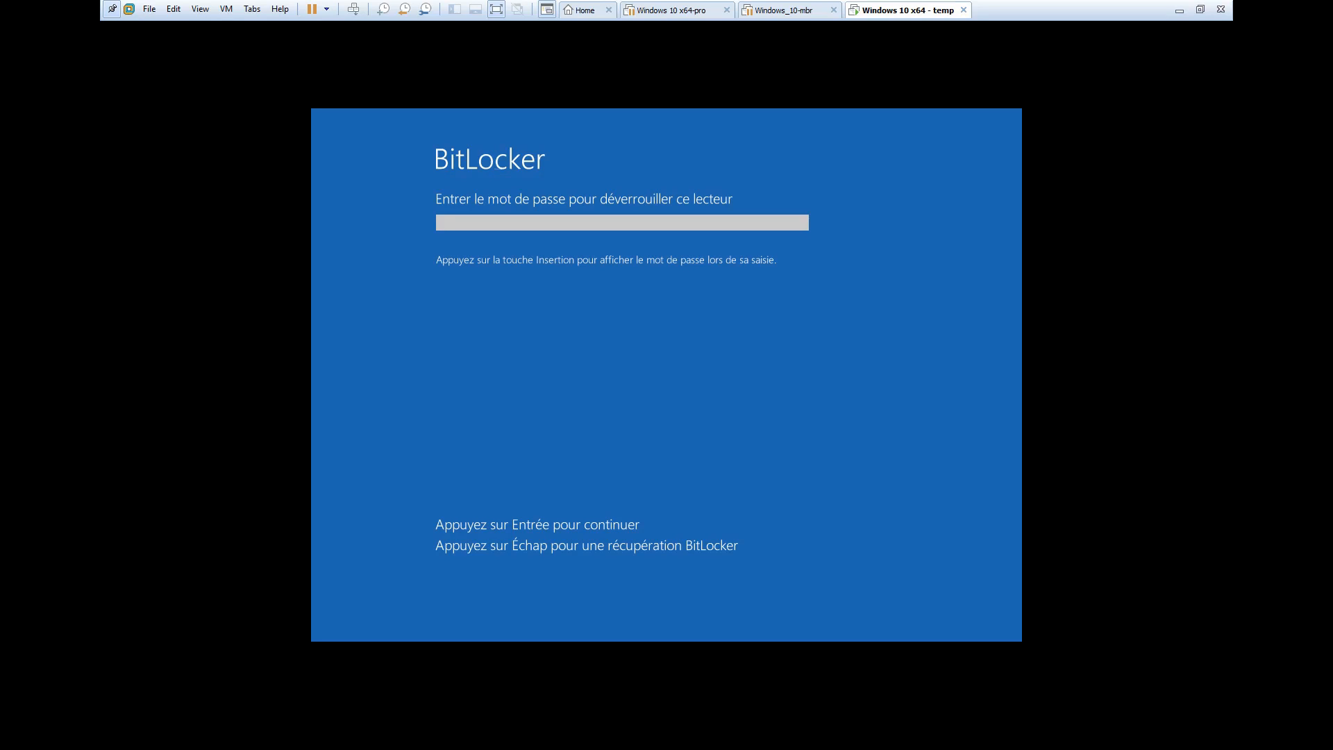
pyautogui.write('••••••••')
pyautogui.press('Return')
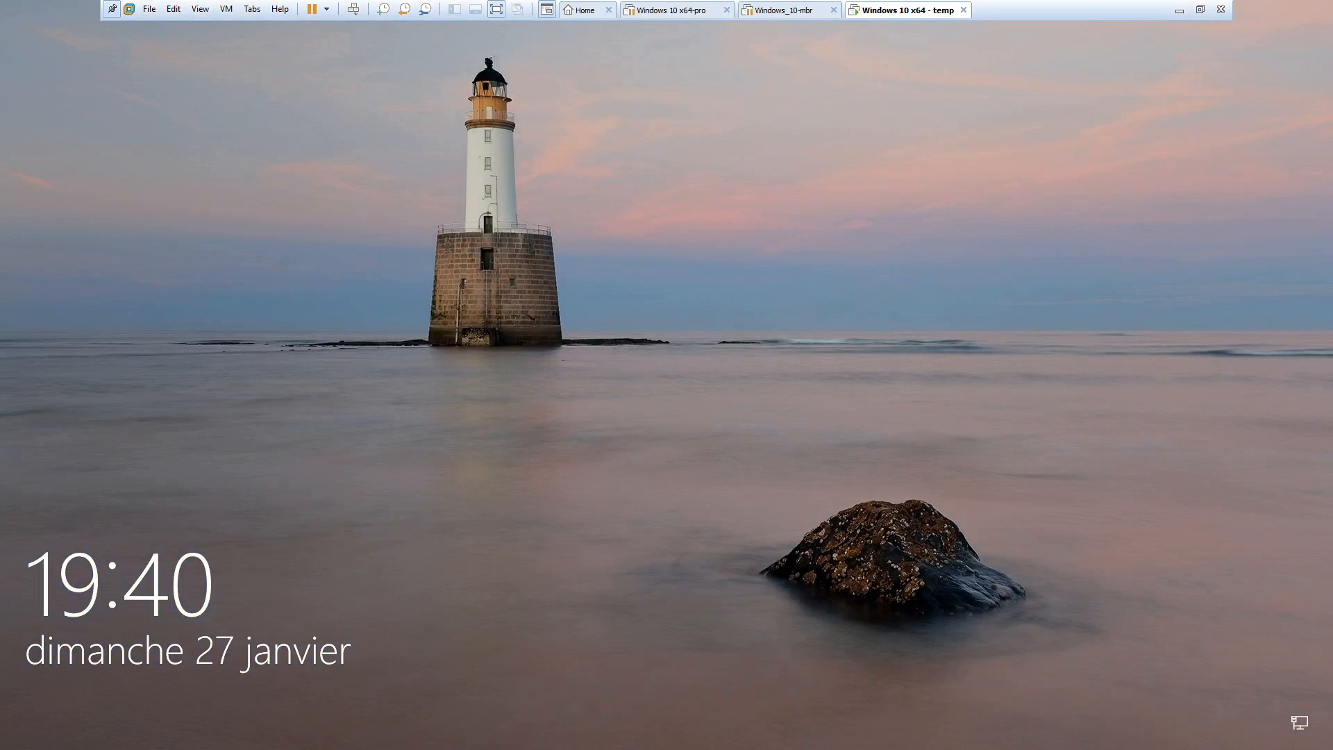
# Step: Dismiss the lock screen and sign in to Windows with the account password
pyautogui.press('Return')
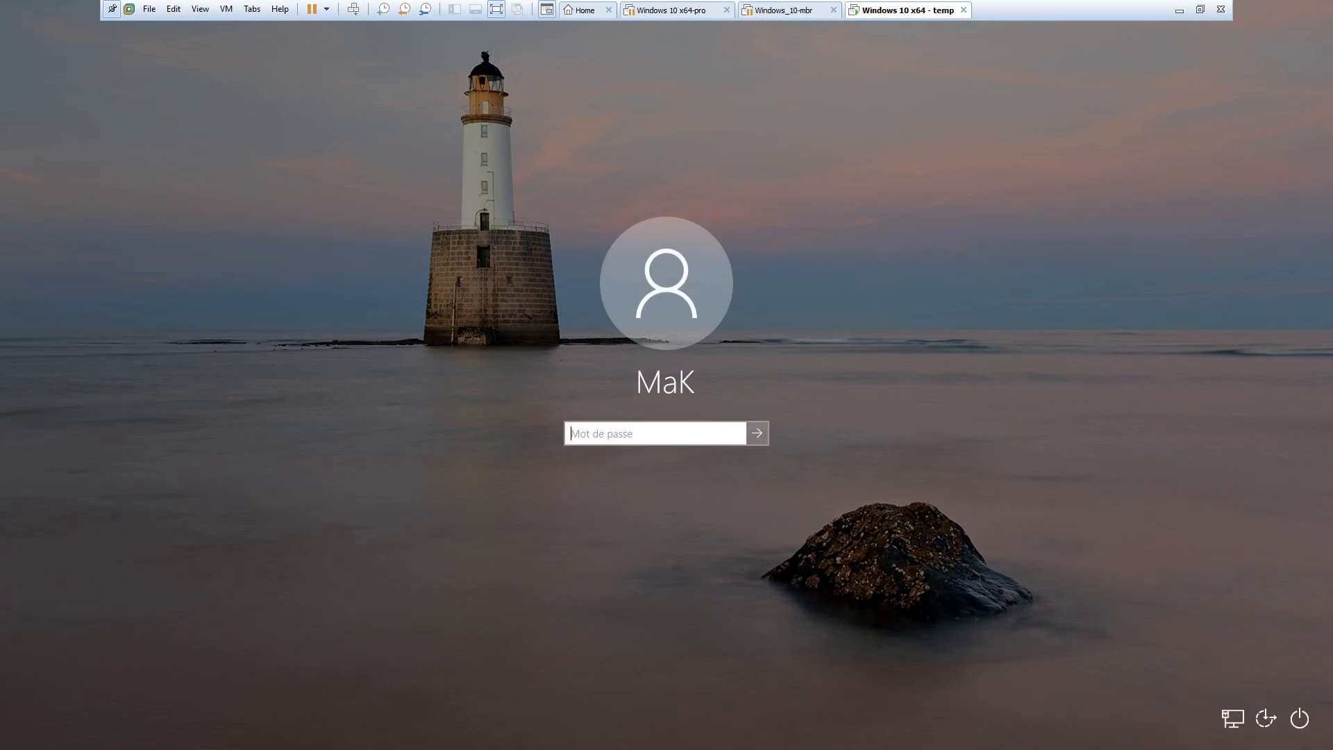
pyautogui.write('•')
pyautogui.press('Return')
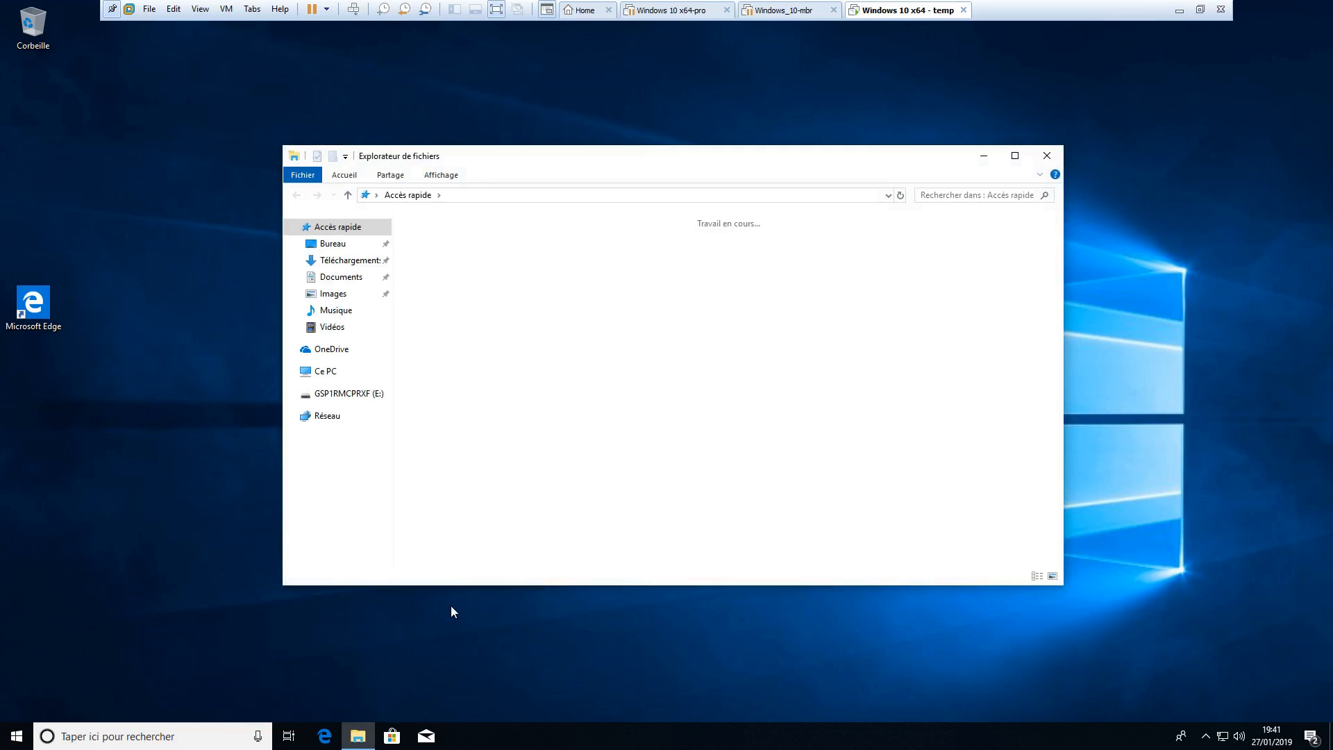
# Step: In Ce PC, examine the icon and properties of Disque local (C:), and close the properties window
pyautogui.click(325, 373)
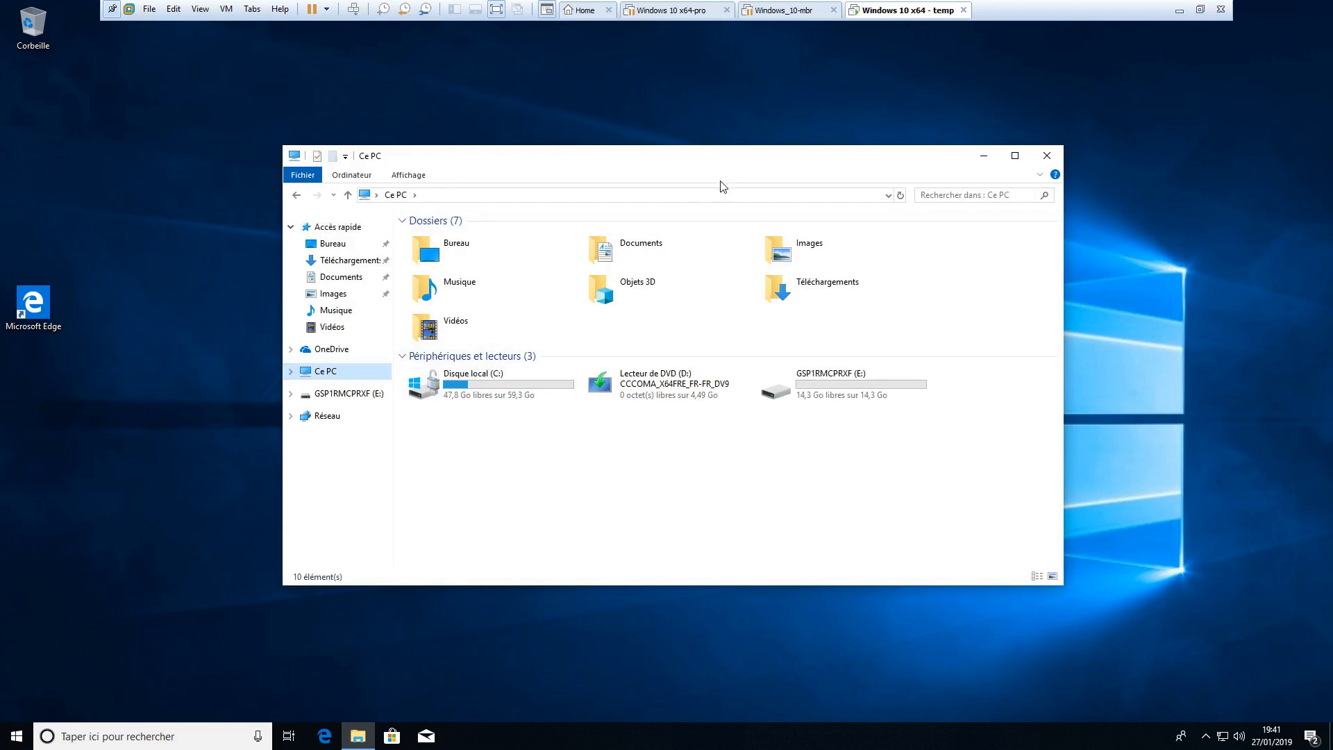
pyautogui.click(437, 390)
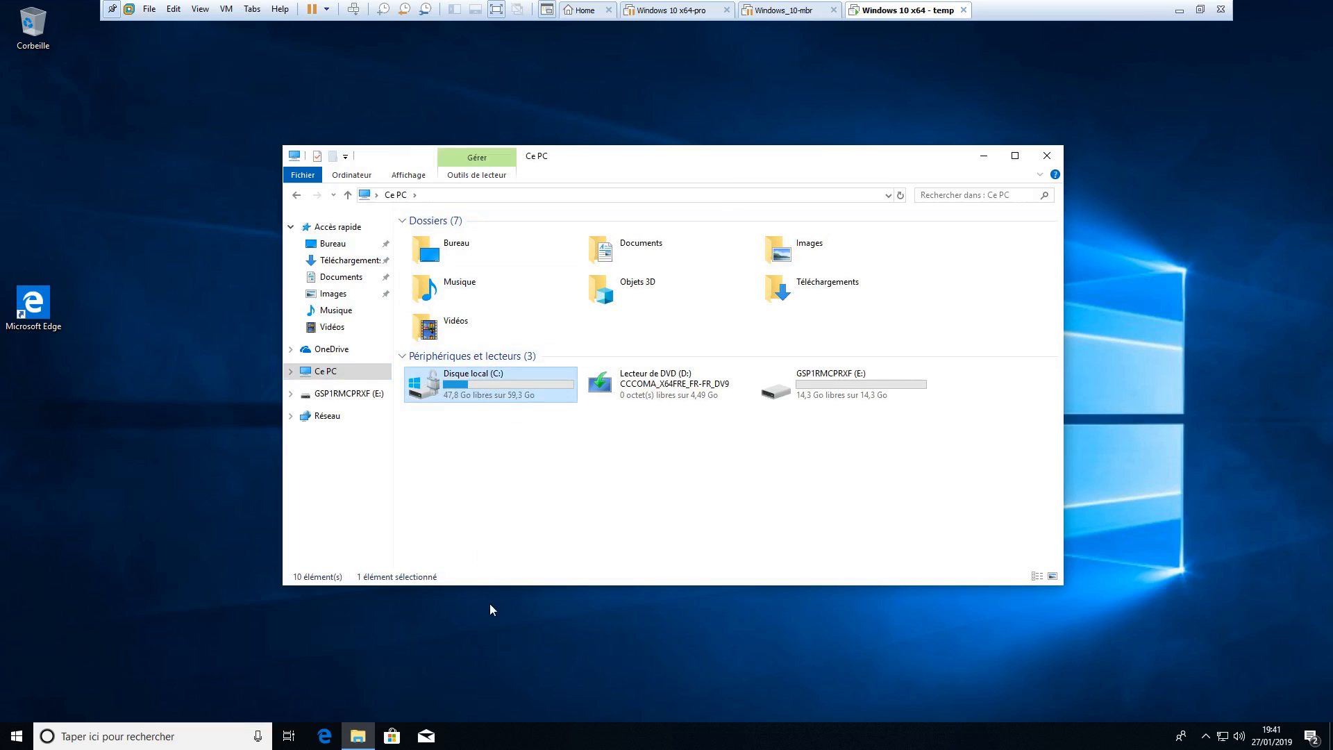
pyautogui.rightClick(436, 386)
pyautogui.click(517, 616)
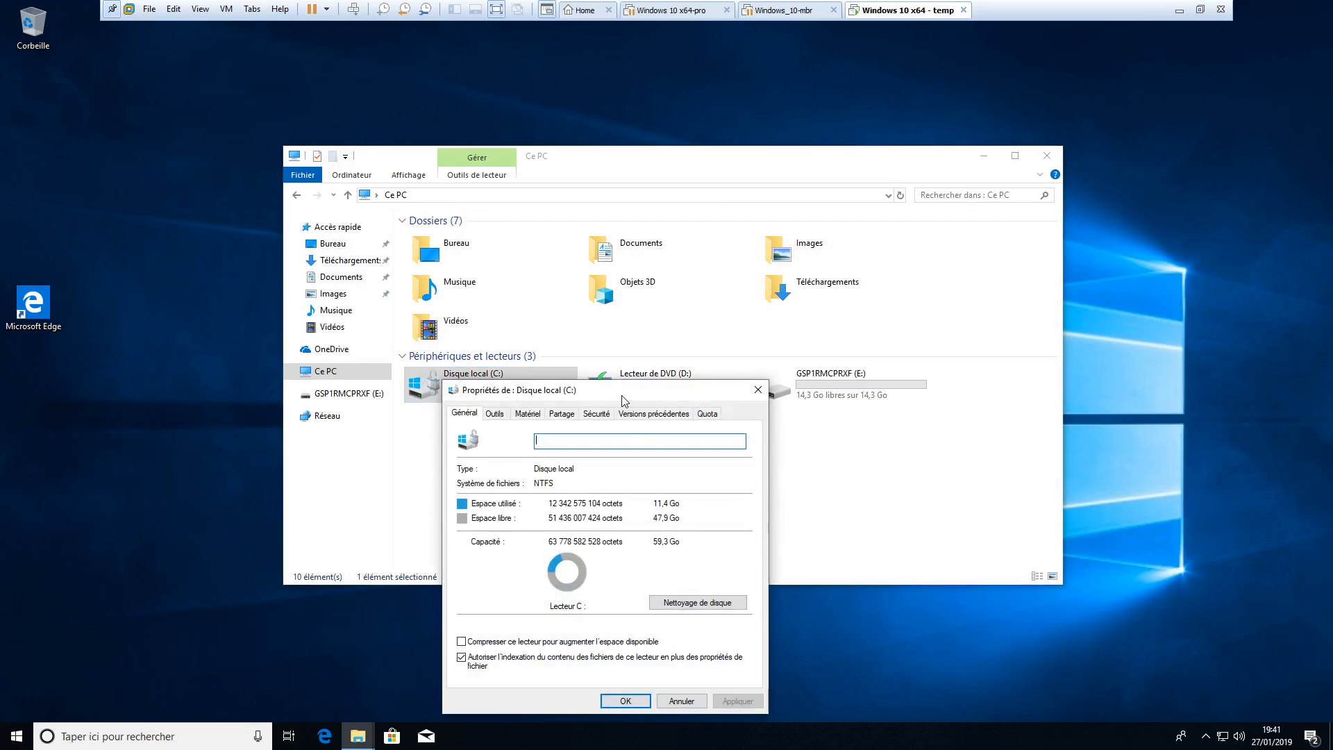
pyautogui.moveTo(624, 396); pyautogui.dragTo(621, 336)
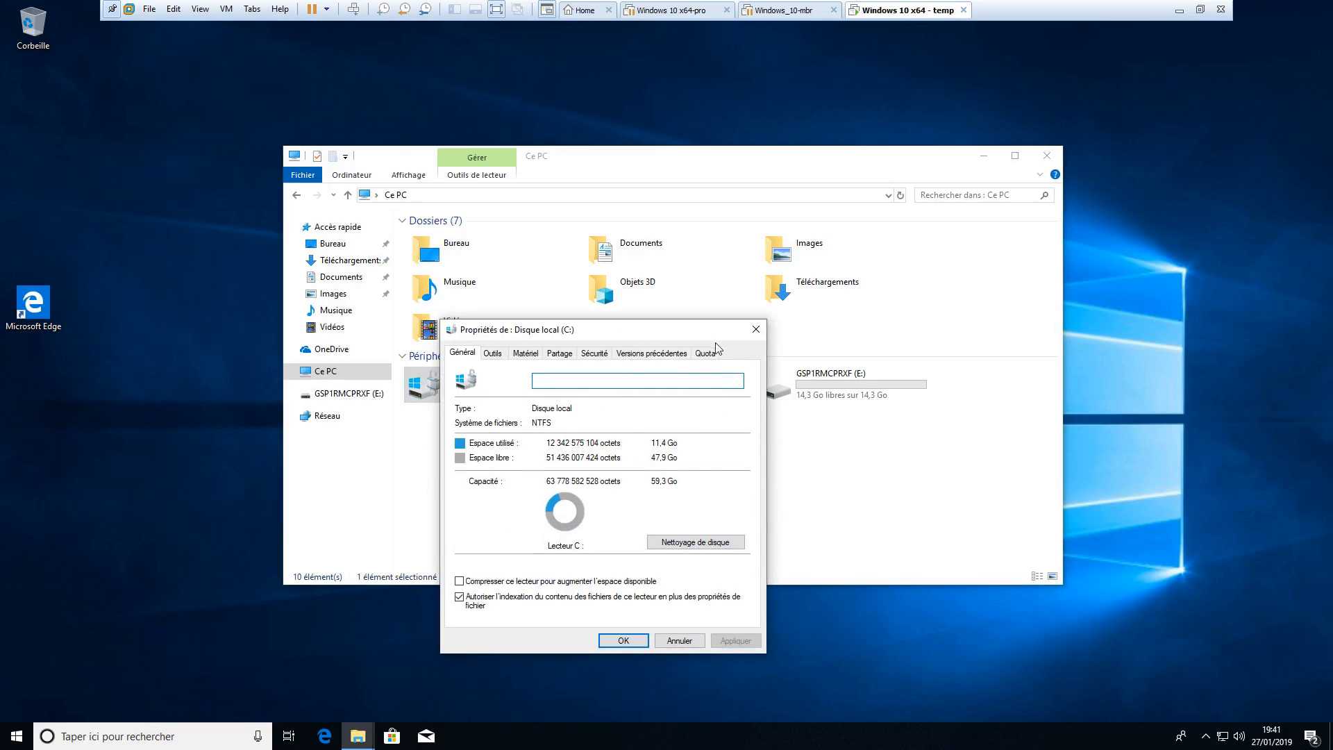
pyautogui.click(755, 330)
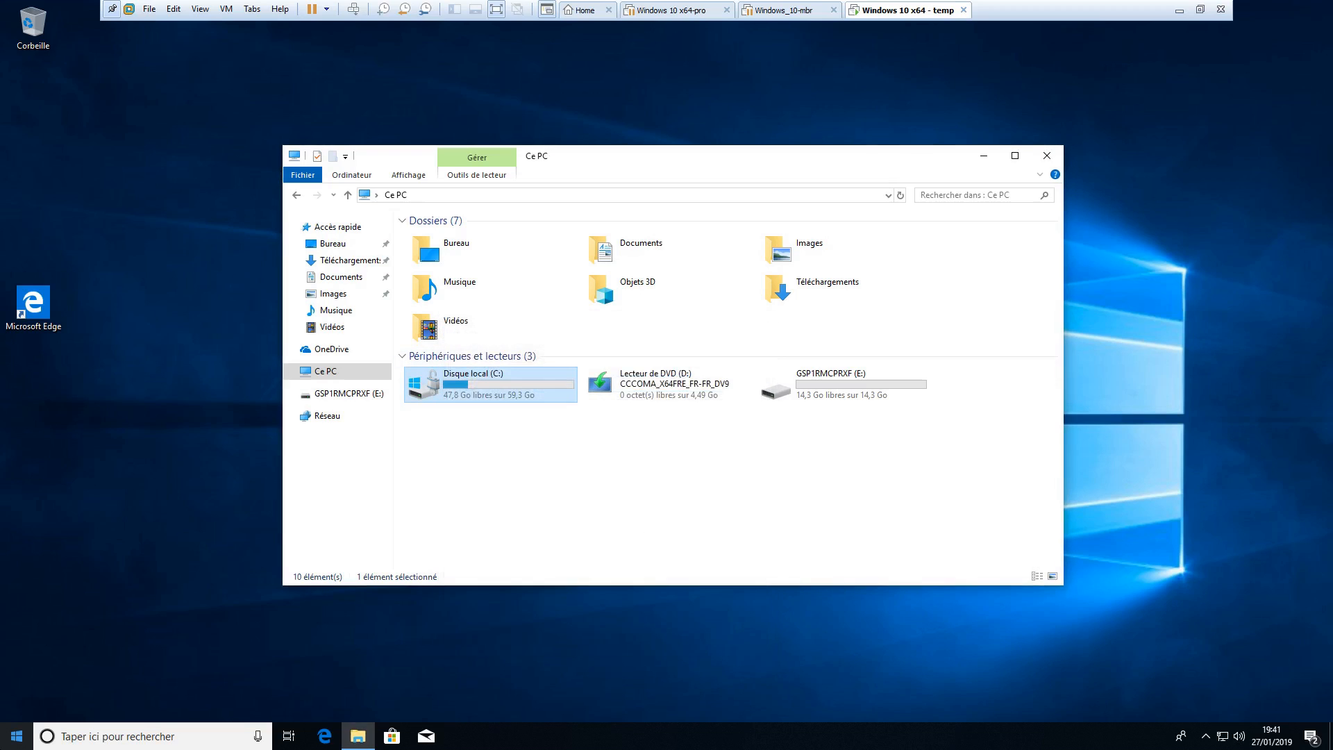
# Step: Open Gestion des disques full screen, examine the (C:) partition on Disque 0, and close it along with the Ce PC window
pyautogui.rightClick(17, 736)
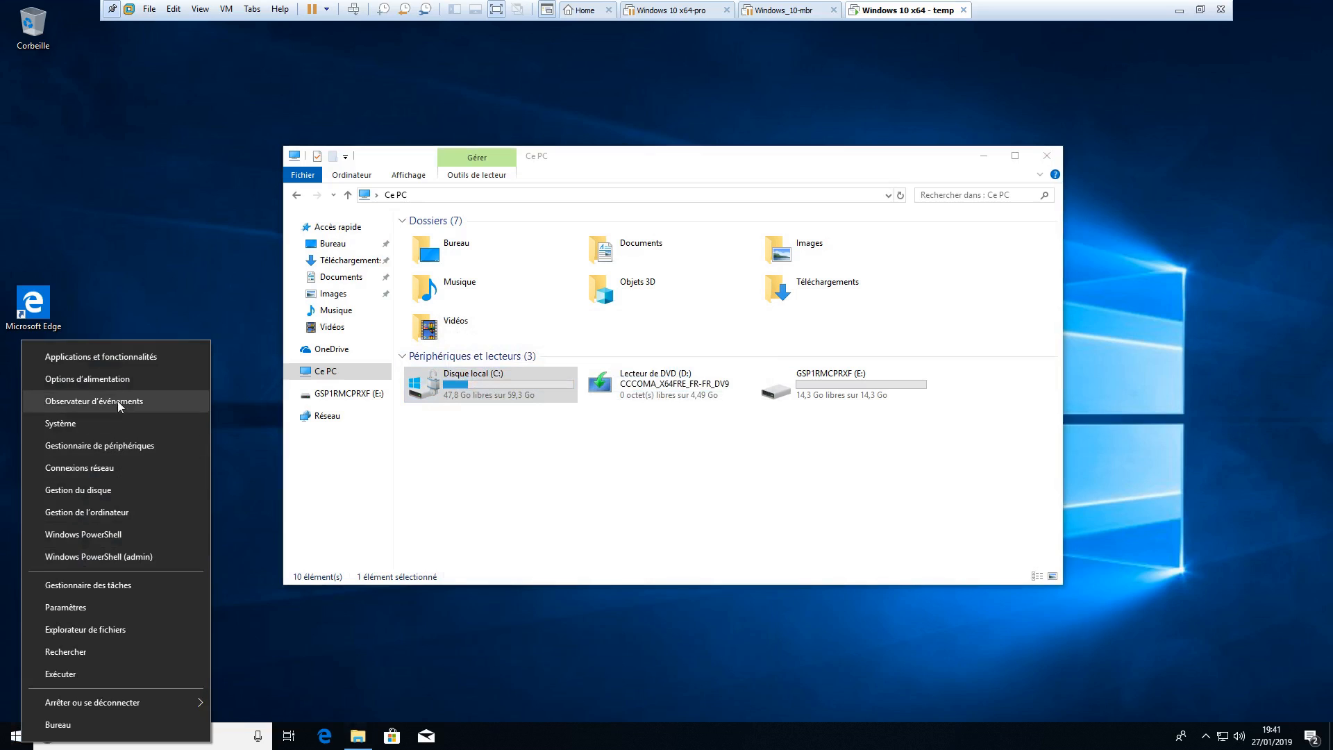
pyautogui.click(123, 489)
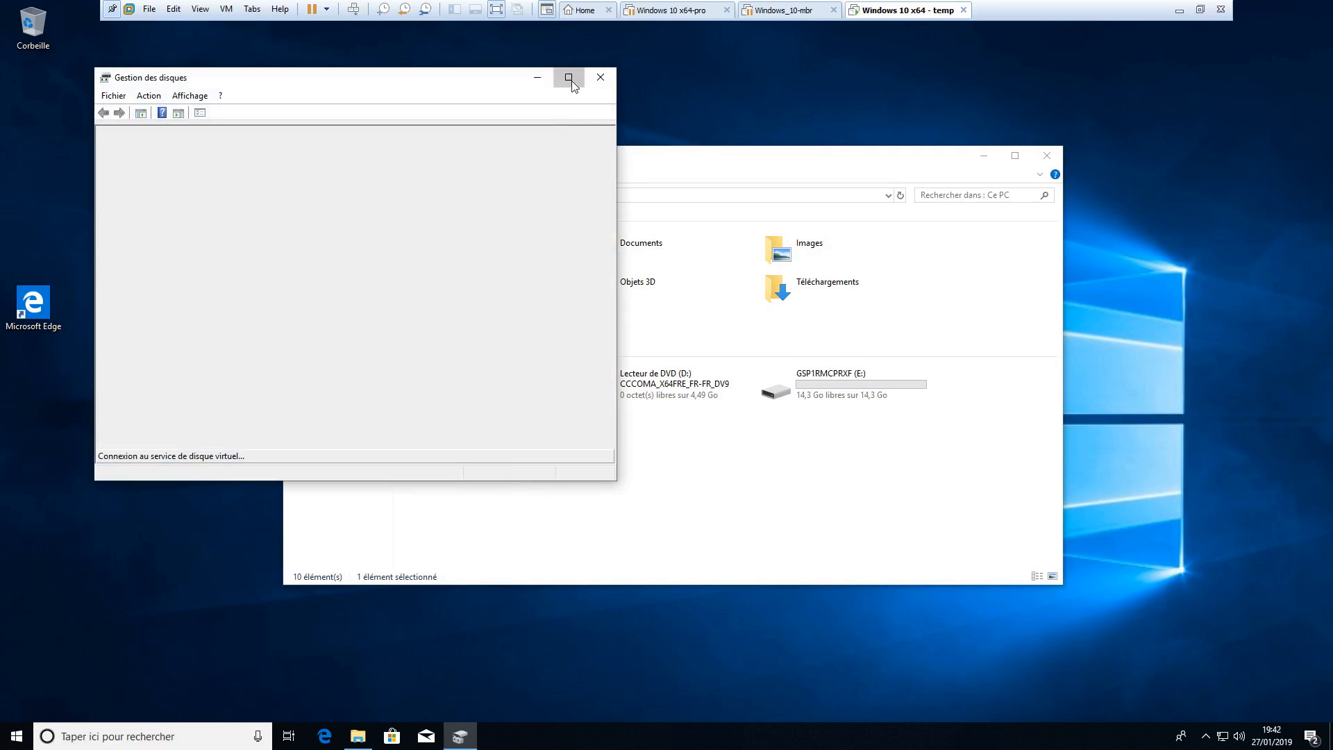
pyautogui.click(568, 78)
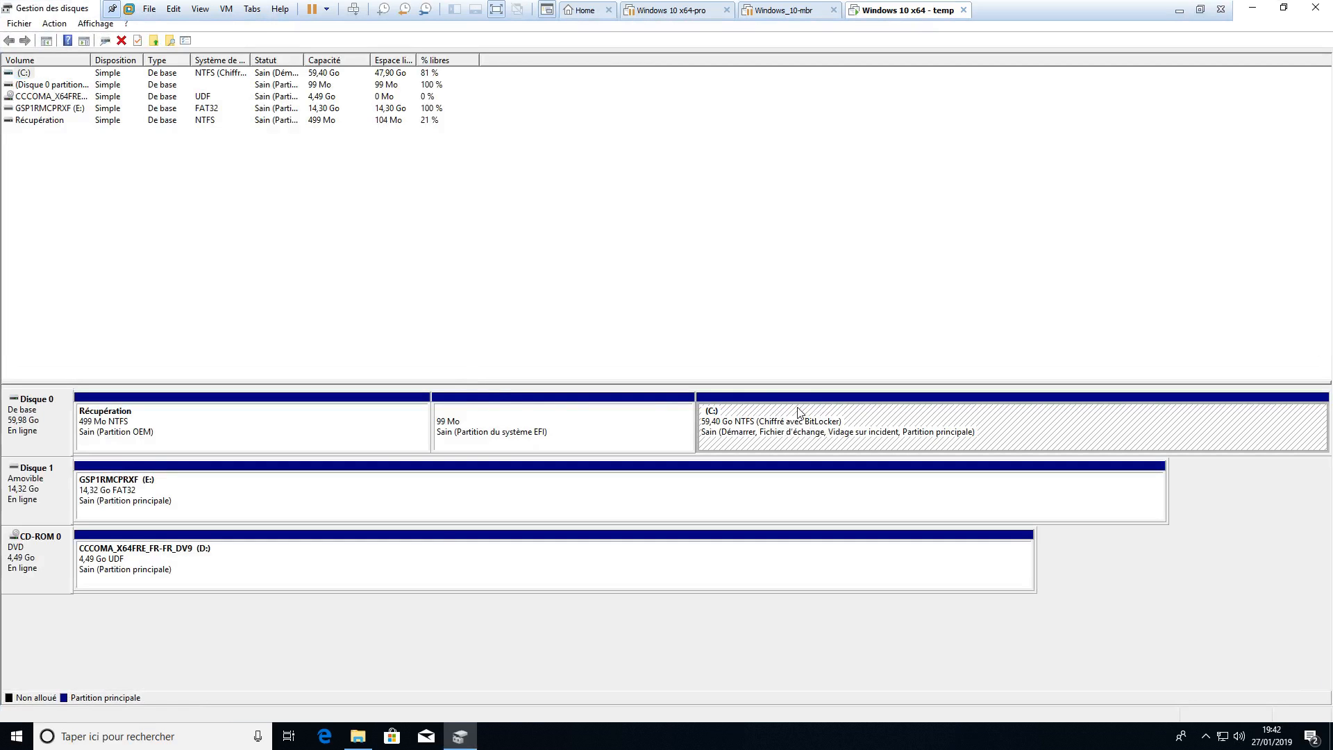
pyautogui.click(1316, 7)
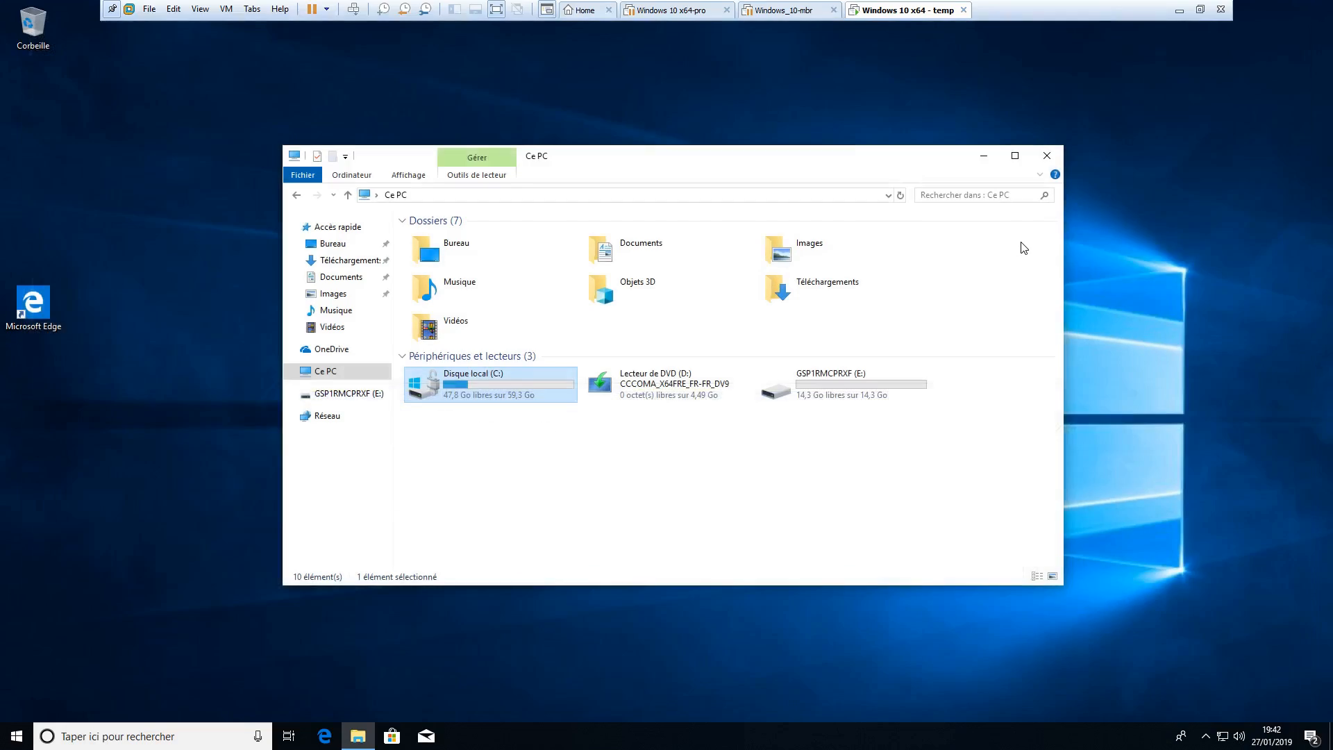
pyautogui.click(1048, 156)
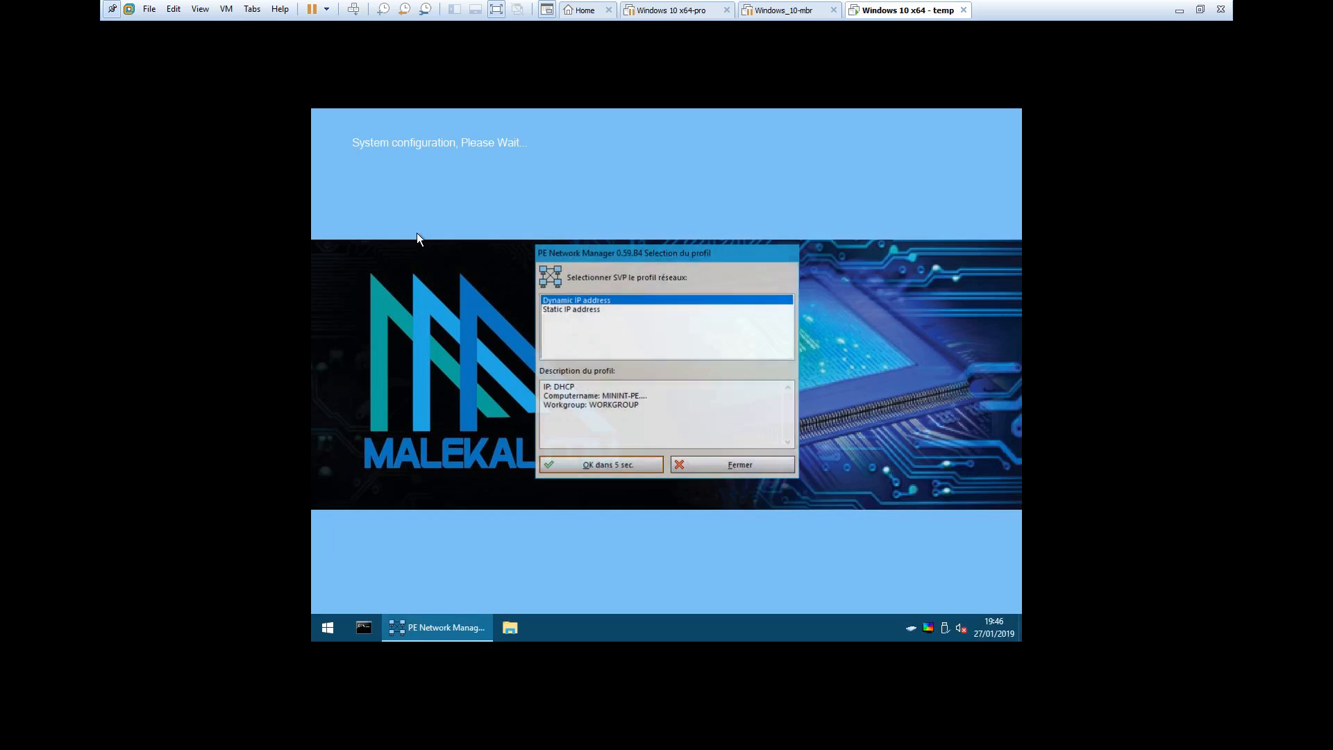
# Step: In the Malekal live CD environment, accept the Dynamic IP address network profile and open the file explorer maximized
pyautogui.click(610, 462)
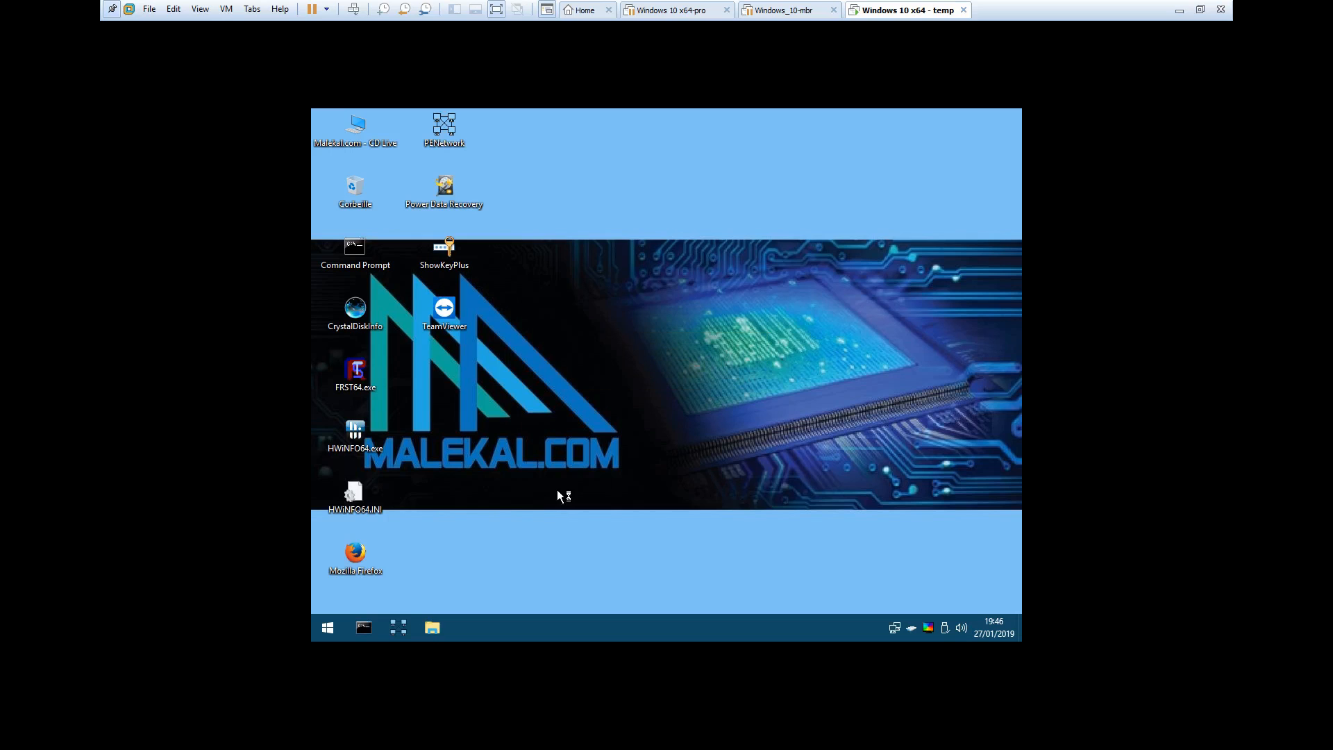
pyautogui.click(431, 630)
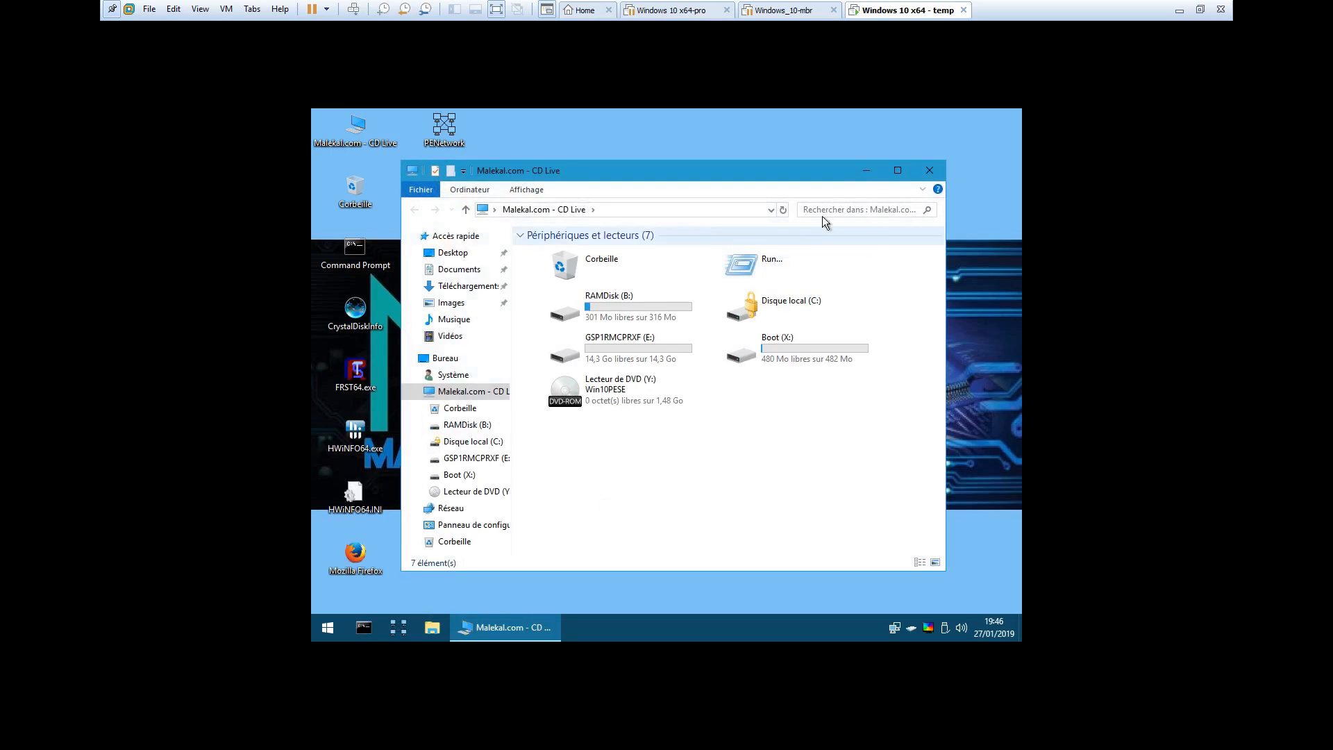
pyautogui.click(889, 175)
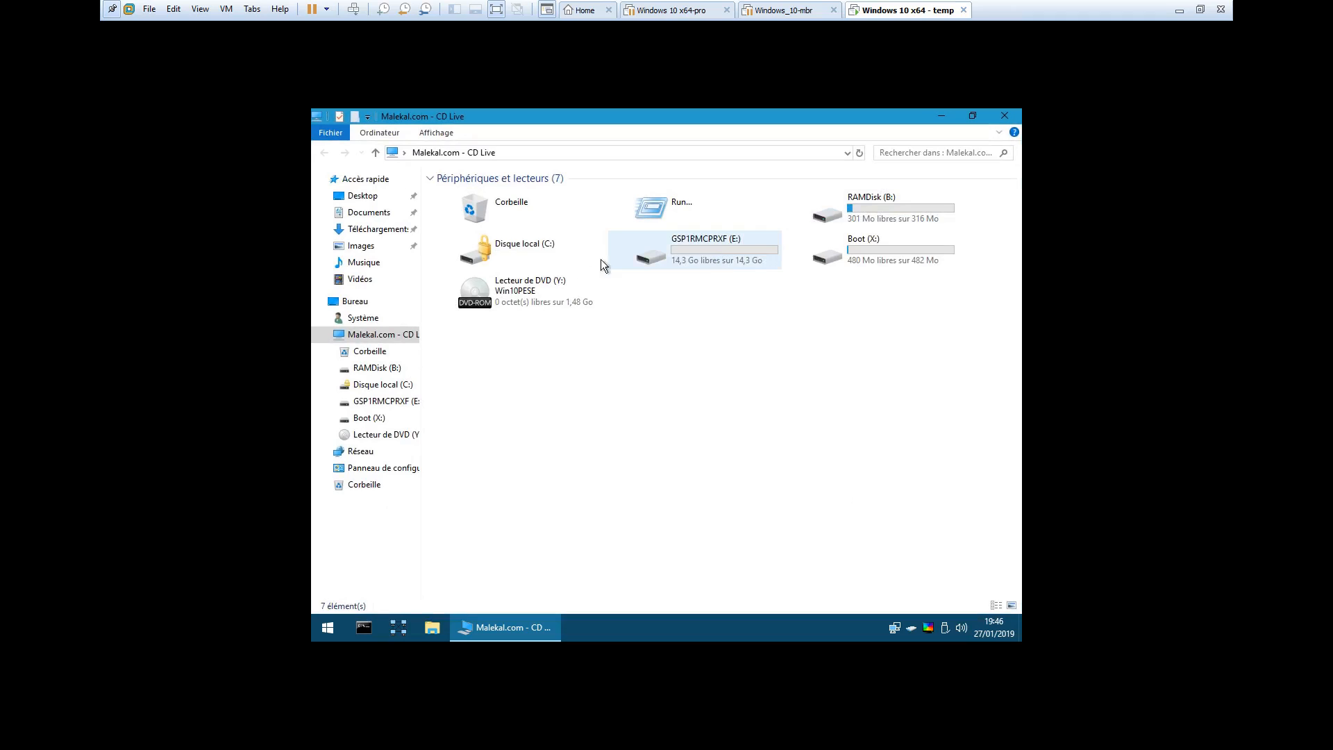
pyautogui.doubleClick(541, 259)
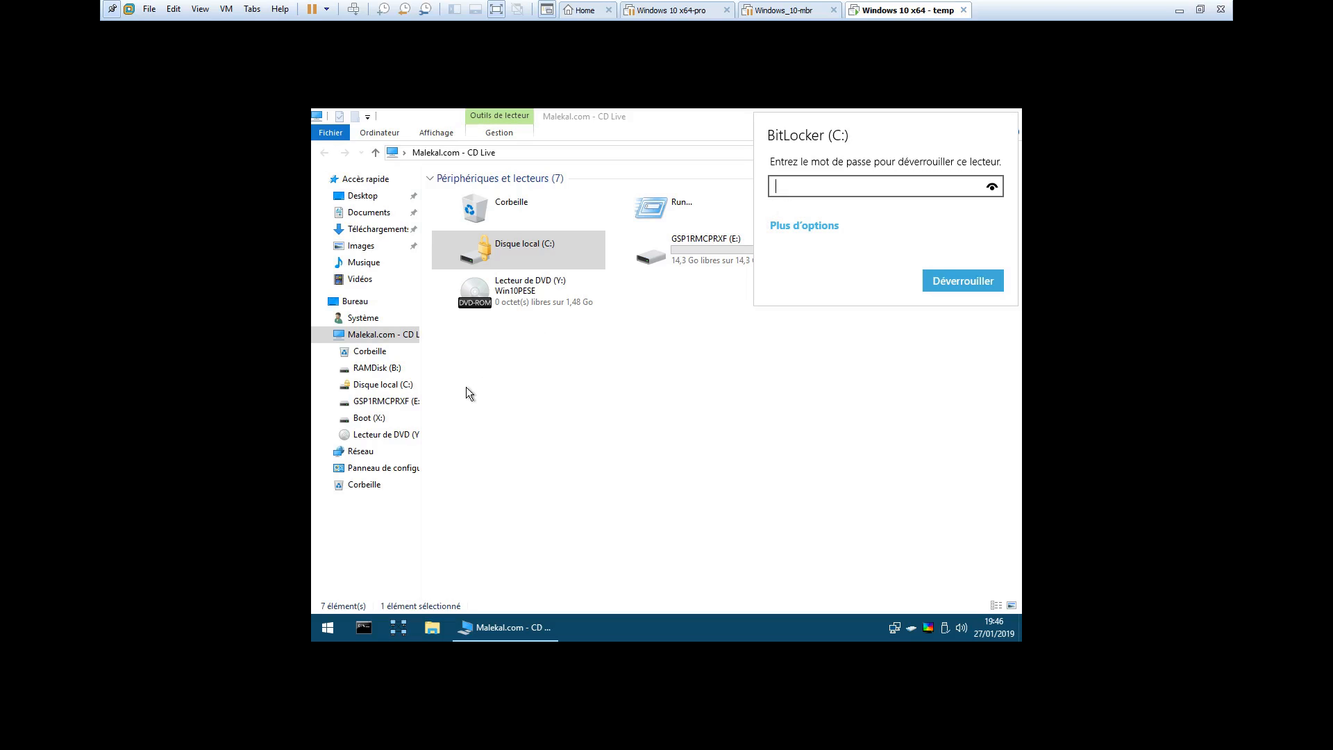
pyautogui.click(807, 227)
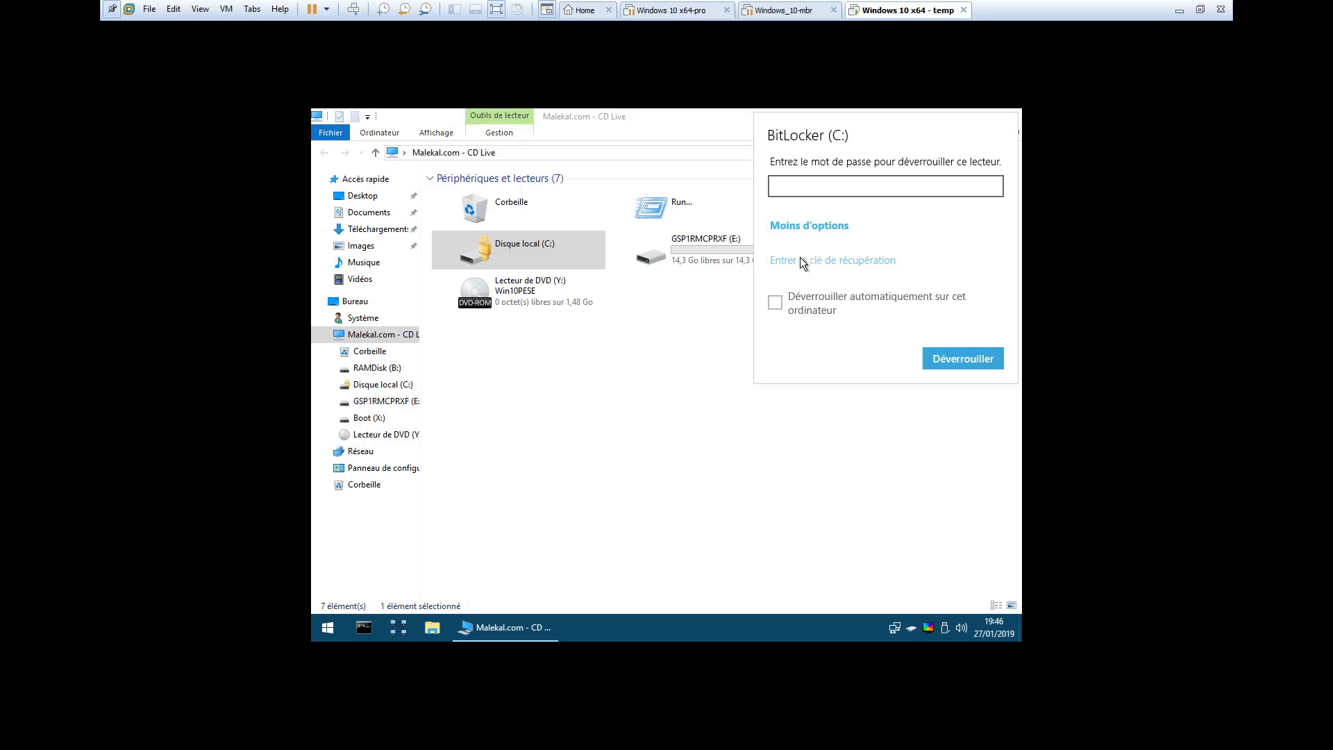
pyautogui.click(862, 263)
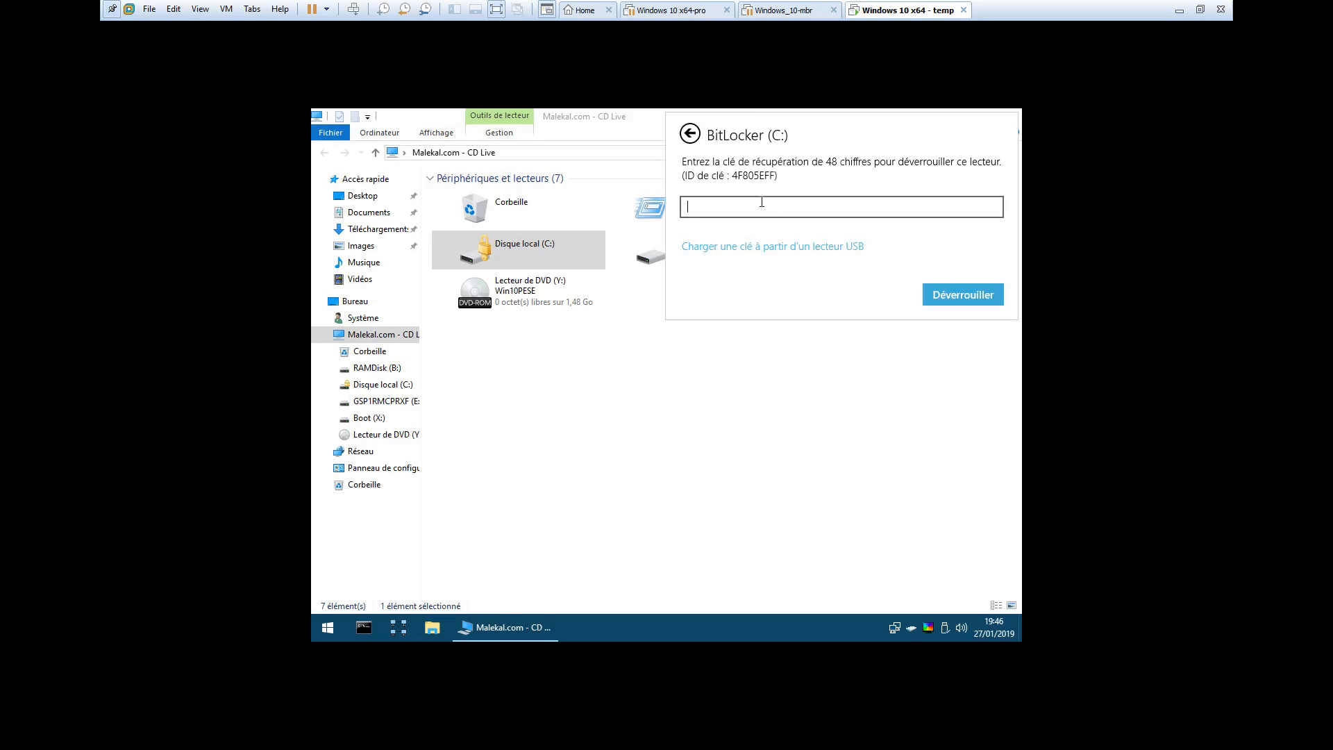
# Step: Open the BitLocker recovery key file on GSP1RMCPRXF (E:), copy its recovery key, and minimize the file
pyautogui.click(395, 402)
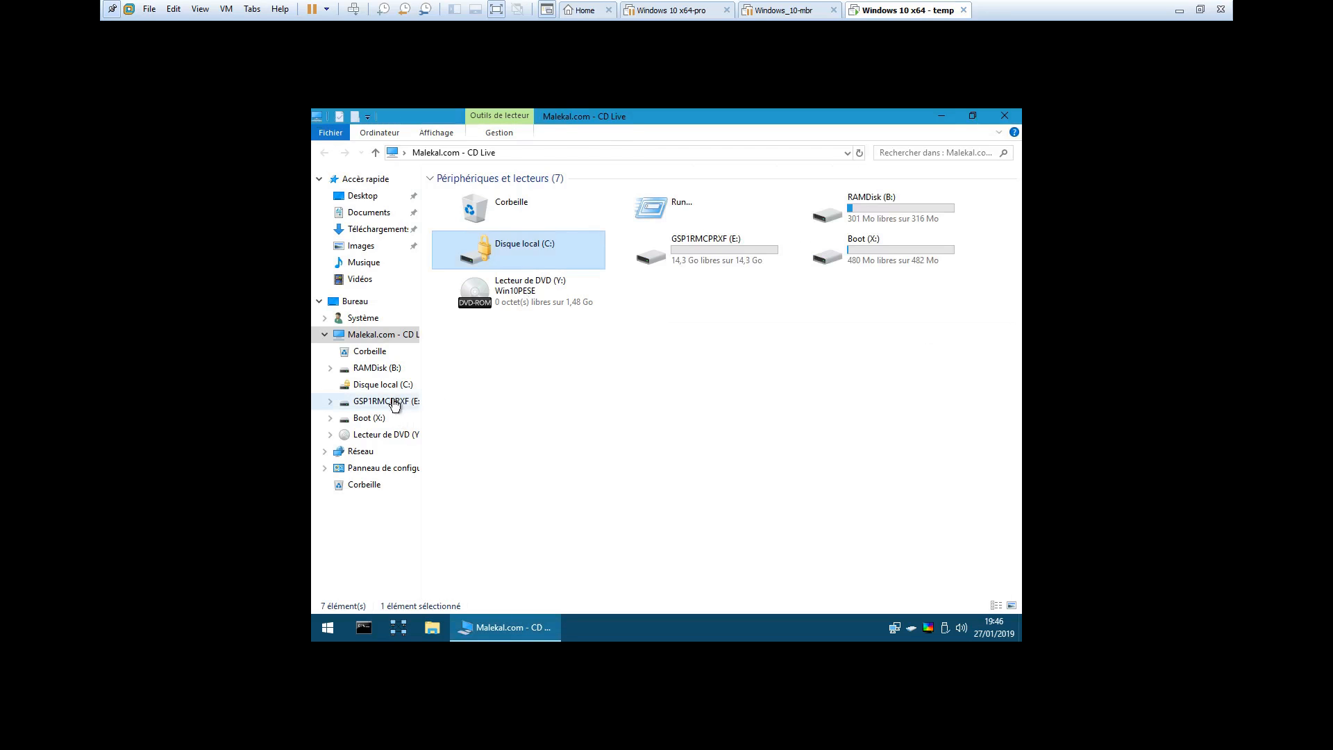
pyautogui.doubleClick(531, 221)
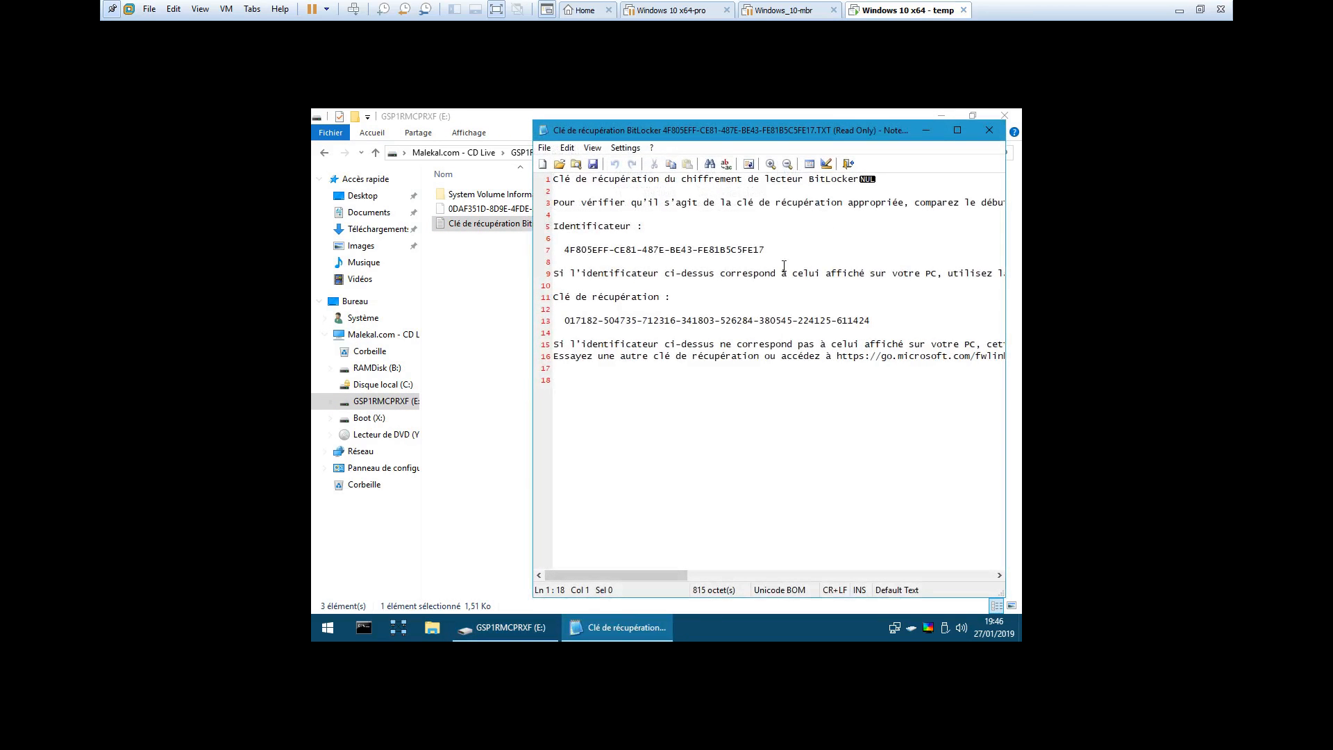
pyautogui.moveTo(871, 320); pyautogui.dragTo(565, 320)
pyautogui.hotkey('ctrl', 'c')
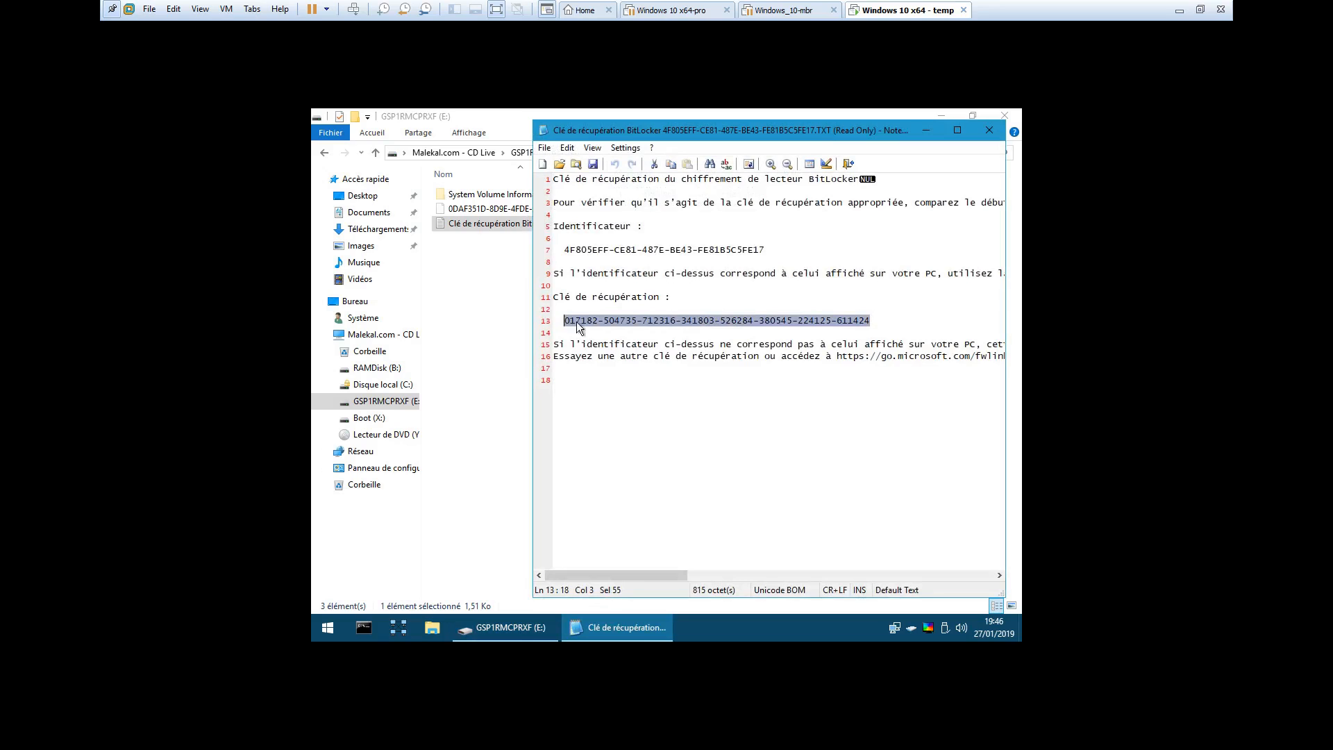
pyautogui.rightClick(578, 325)
pyautogui.click(609, 383)
pyautogui.click(926, 131)
# Step: Unlock Disque local (C:) by choosing the recovery key option and pasting the copied BitLocker recovery key
pyautogui.click(399, 386)
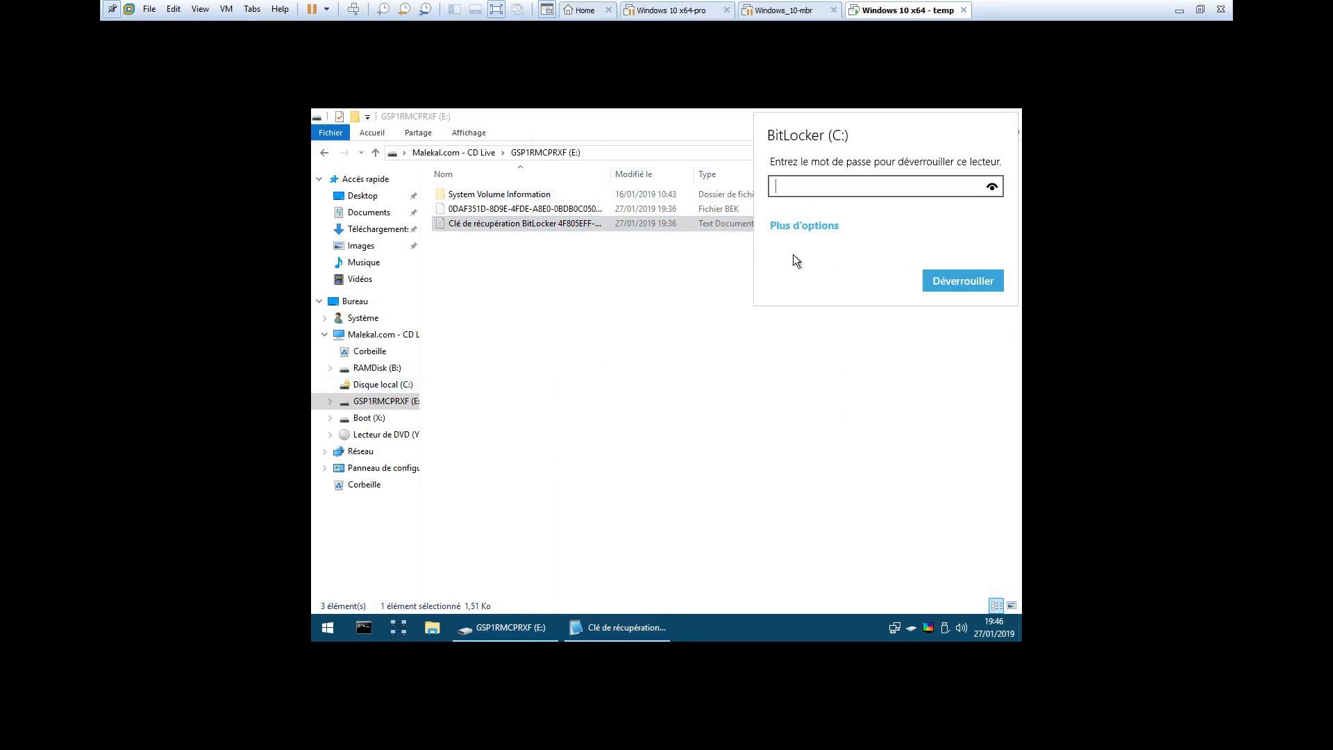
pyautogui.click(831, 226)
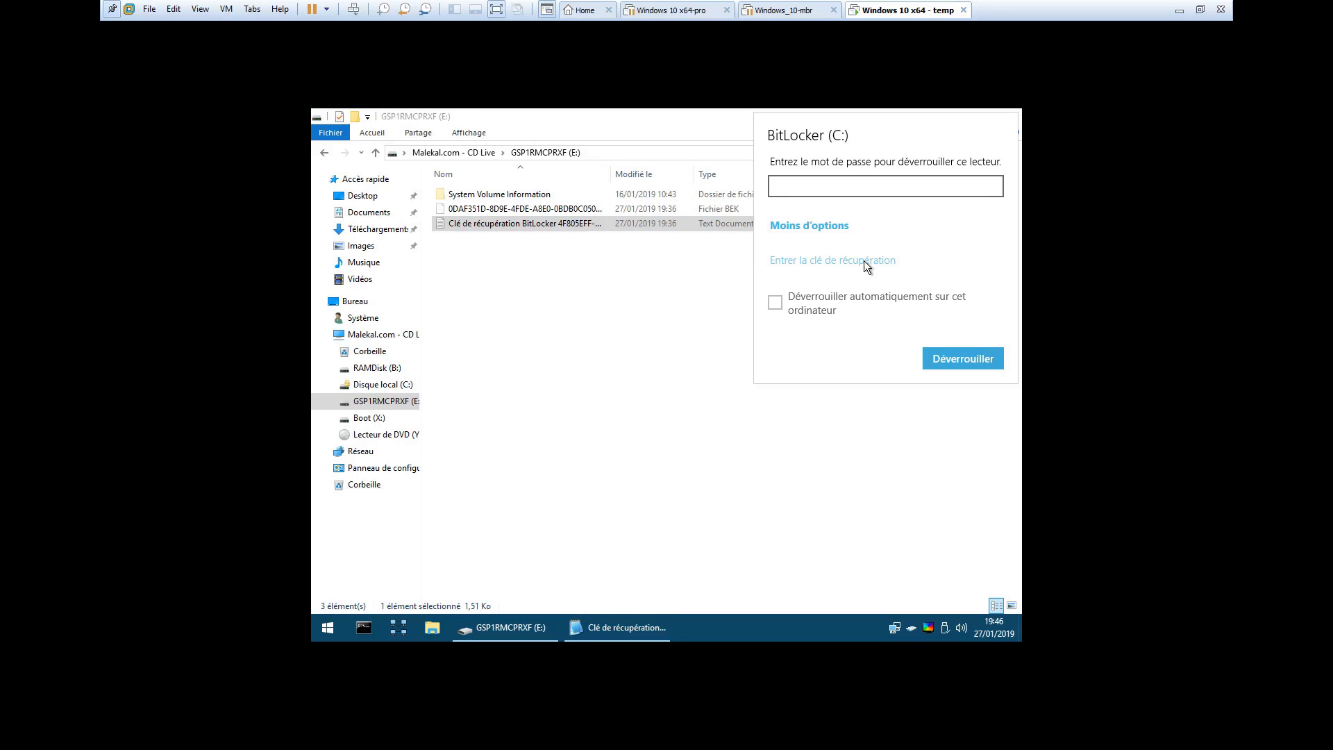
pyautogui.click(880, 261)
pyautogui.hotkey('ctrl', 'v')
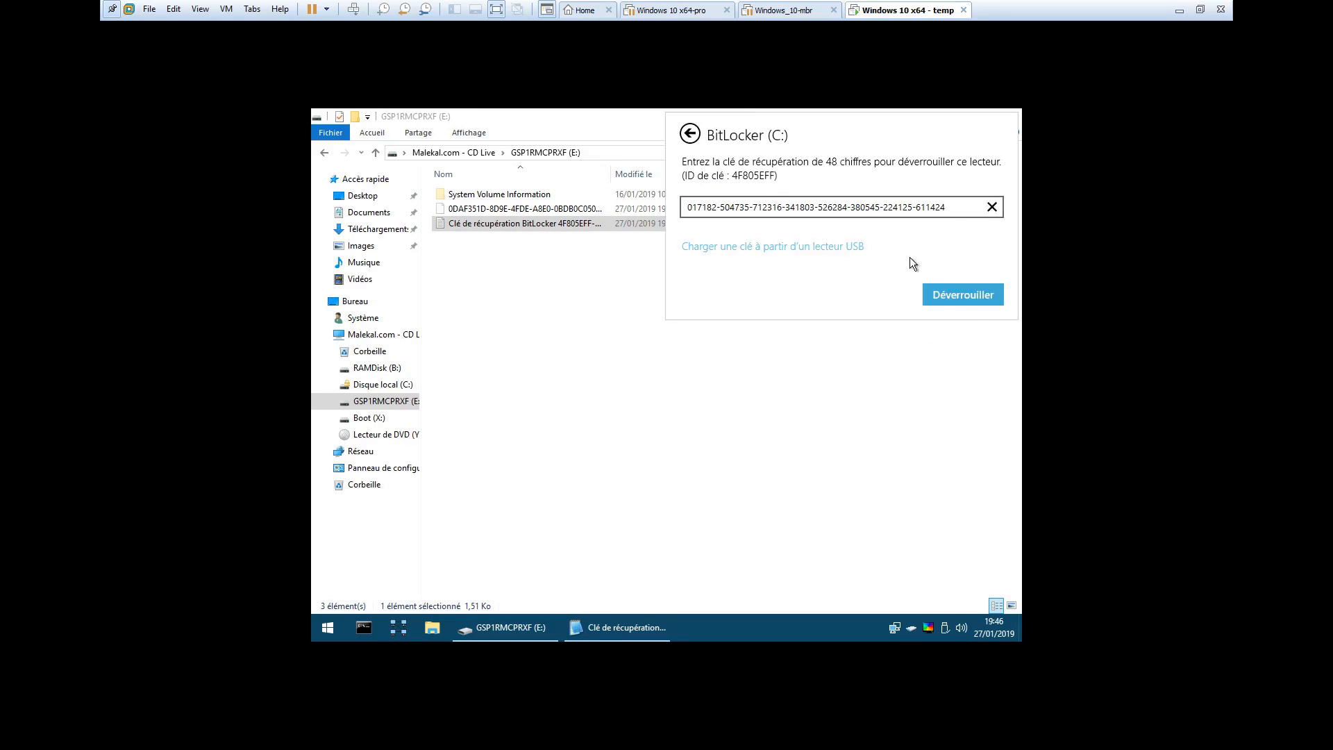
pyautogui.press('Return')
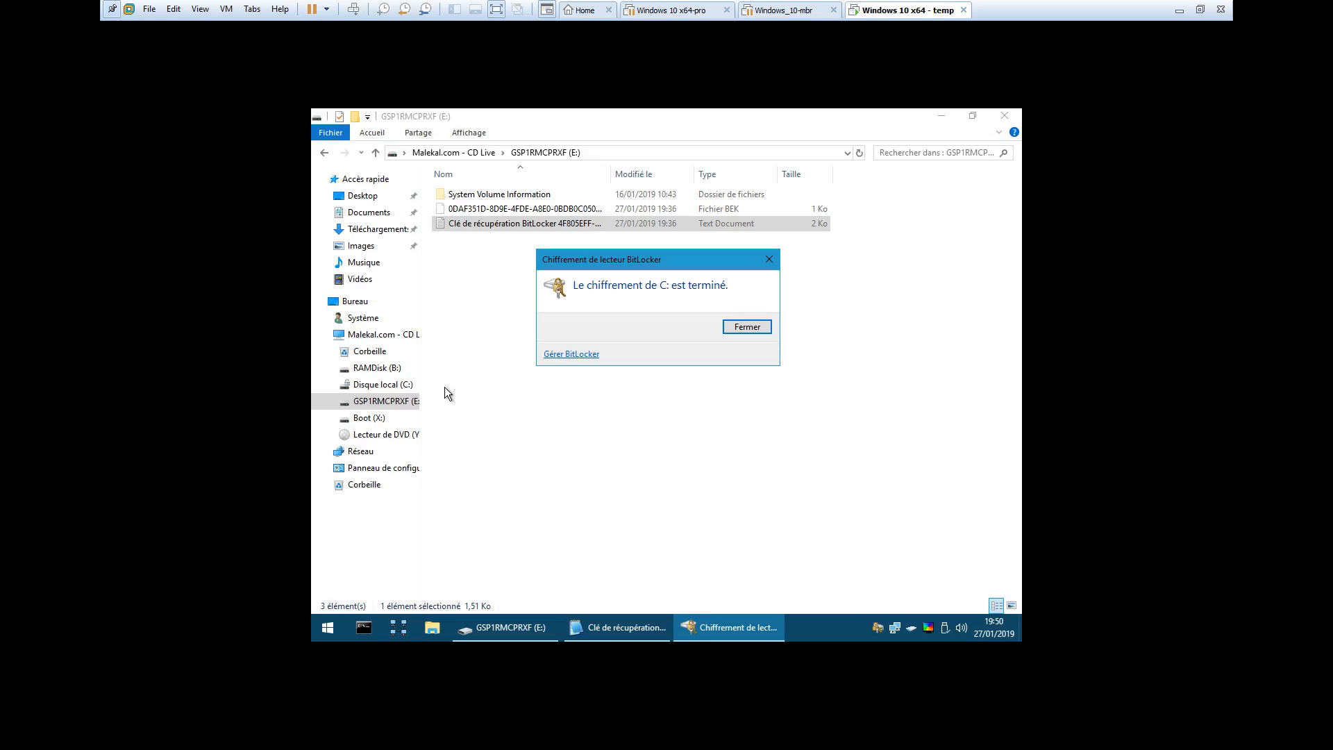
# Step: Close the BitLocker encryption notice, open Disque local (C:) to check its contents, and select the Windows folder
pyautogui.click(746, 324)
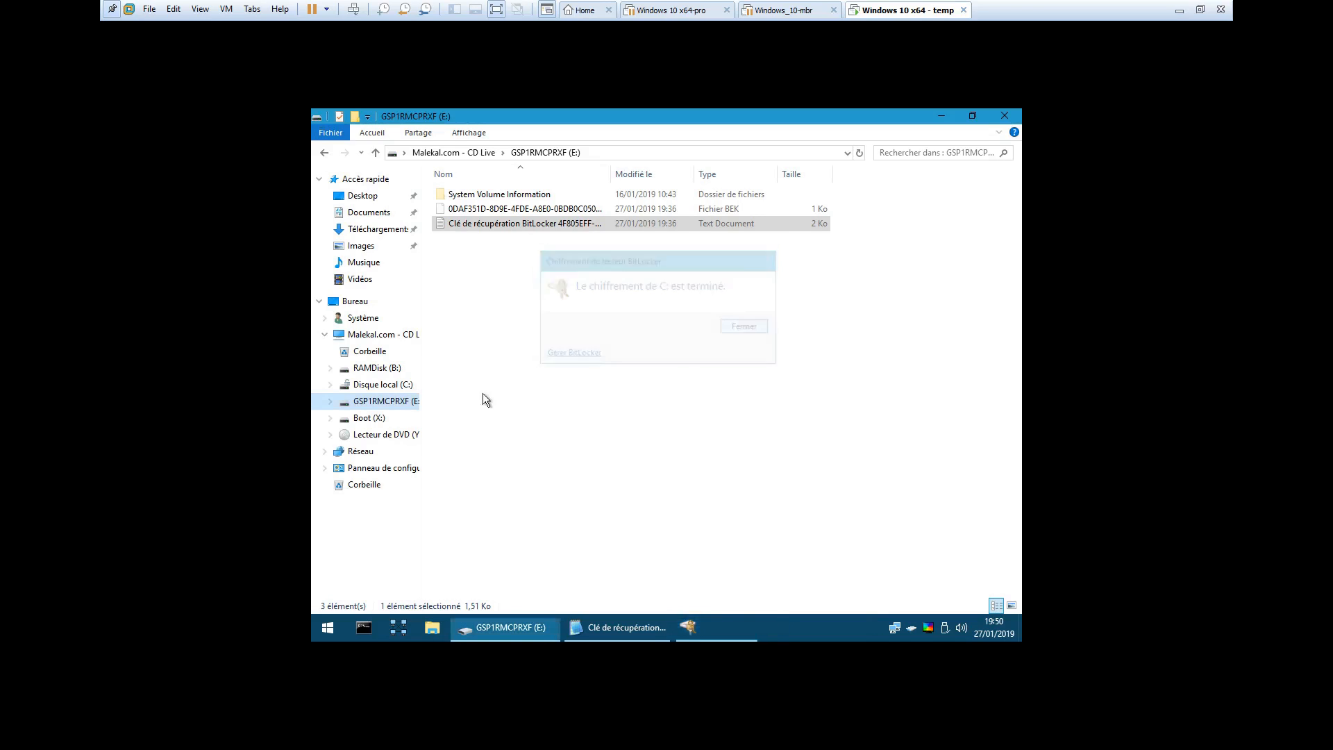
pyautogui.click(409, 386)
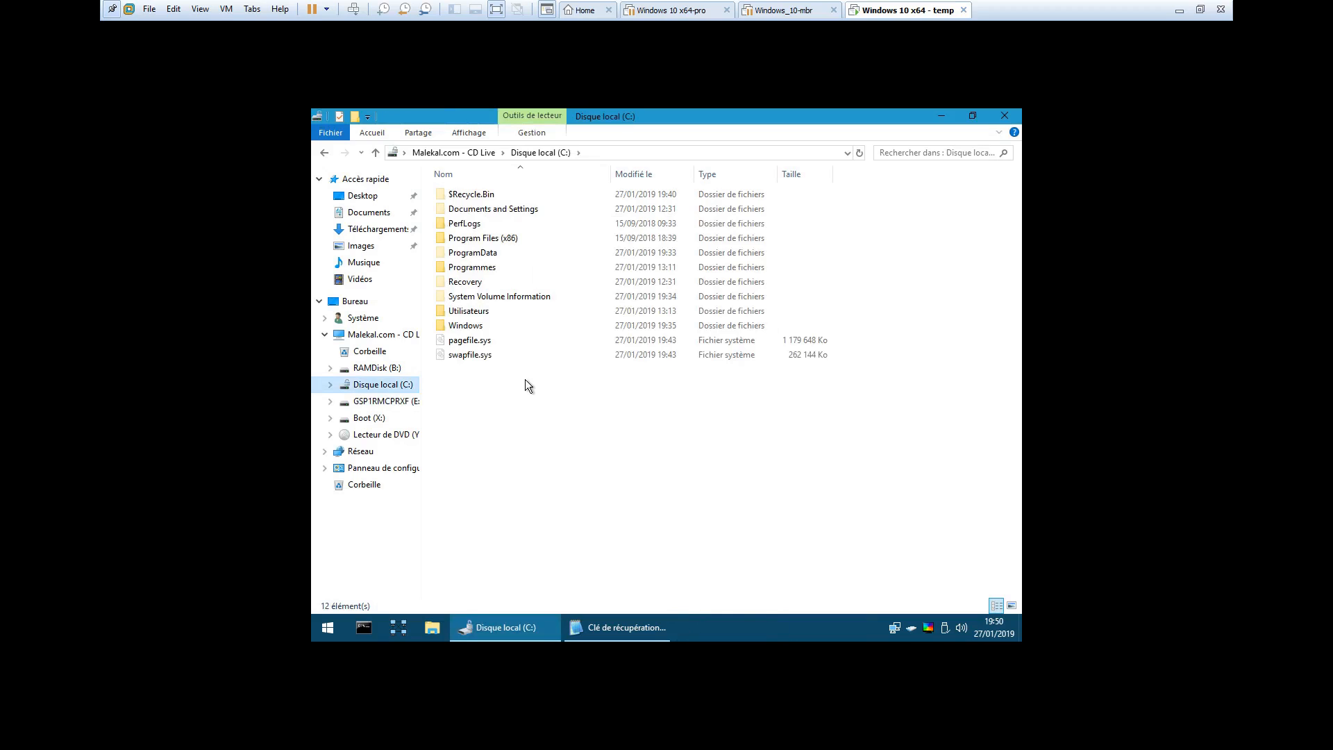
pyautogui.click(504, 325)
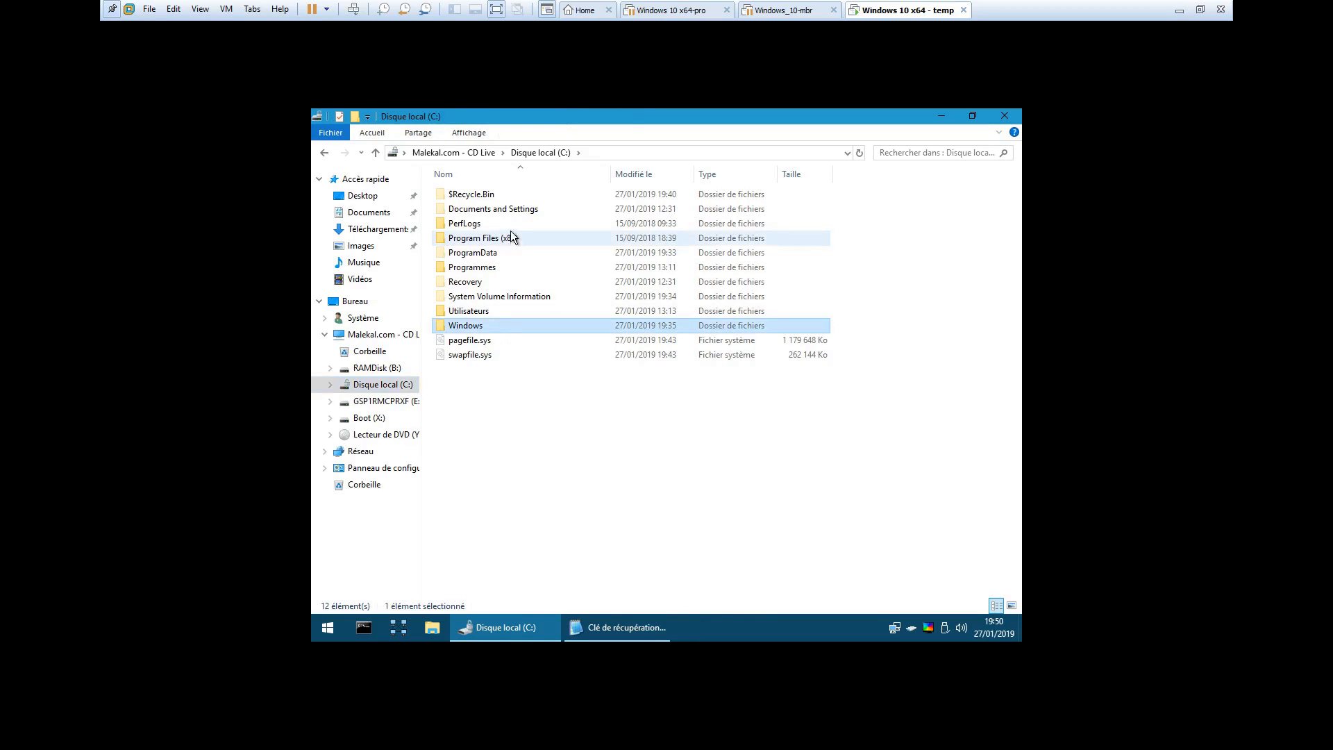